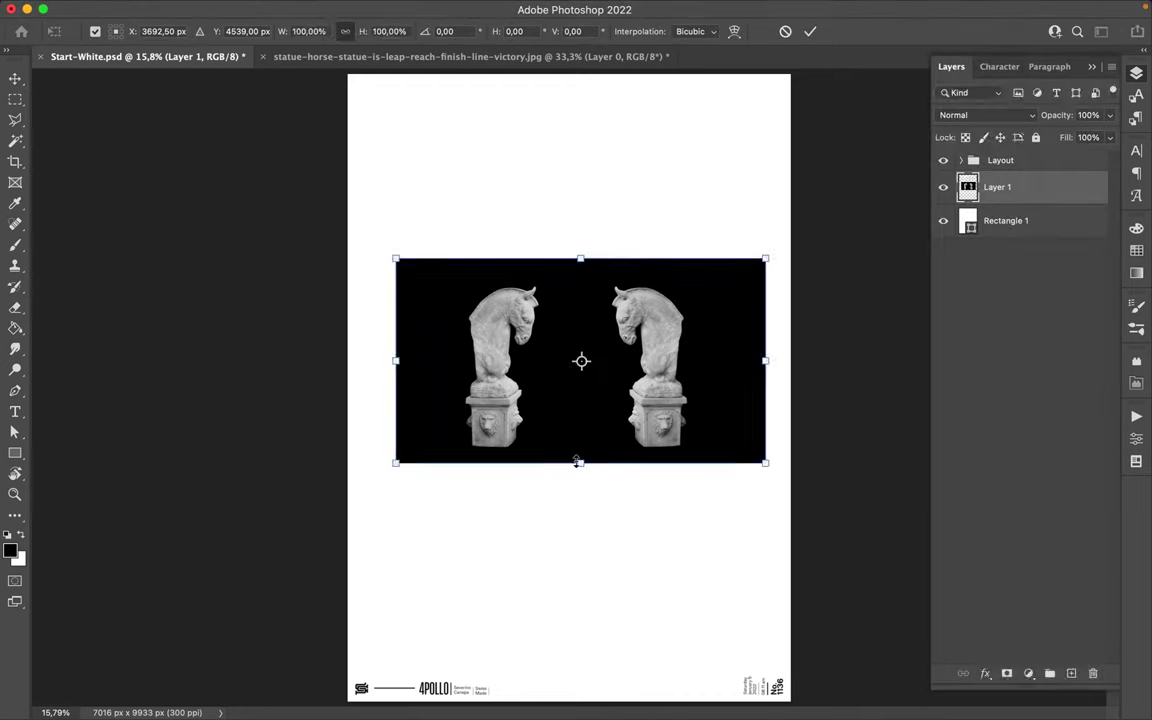
Commit the widened horse-statue image across the poster and switch to the Object Selection tool
{"action": "key", "text": "Return"}
{"action": "scroll", "coordinate": [570, 380], "scroll_direction": "up", "scroll_amount": 3}
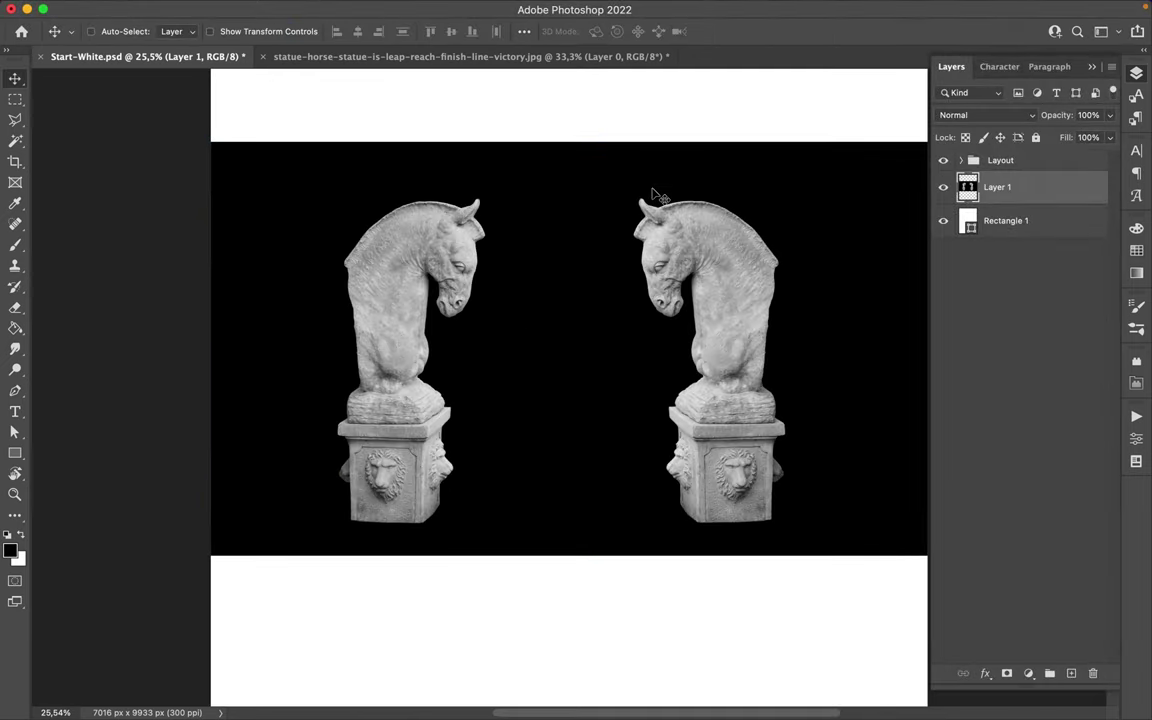
{"action": "scroll", "coordinate": [600, 200], "scroll_direction": "down", "scroll_amount": 2}
{"action": "scroll", "coordinate": [530, 220], "scroll_direction": "down", "scroll_amount": 3}
{"action": "key", "text": "w"}
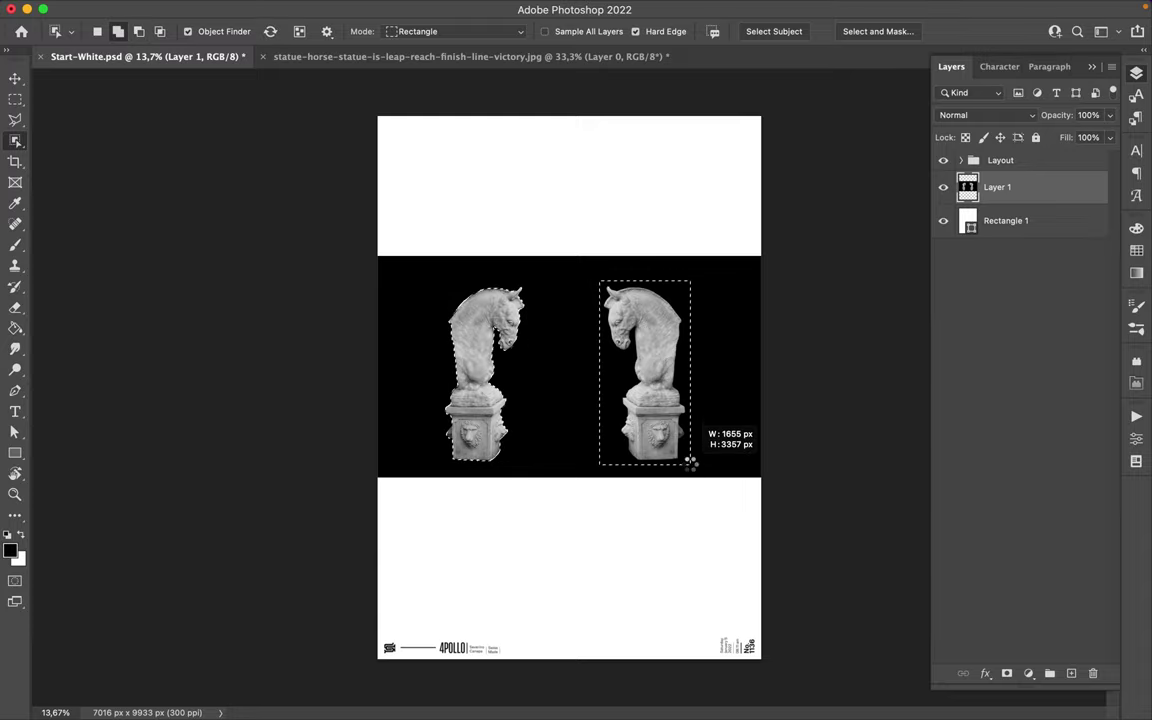
Add the right horse statue to the selection with the Object Selection tool
{"action": "left_click_drag", "start_coordinate": [600, 281], "coordinate": [690, 462]}
{"action": "scroll", "coordinate": [442, 329], "scroll_direction": "up", "scroll_amount": 5}
{"action": "scroll", "coordinate": [442, 329], "scroll_direction": "up", "scroll_amount": 5}
{"action": "left_click", "coordinate": [327, 9]}
{"action": "mouse_move", "coordinate": [336, 244]}
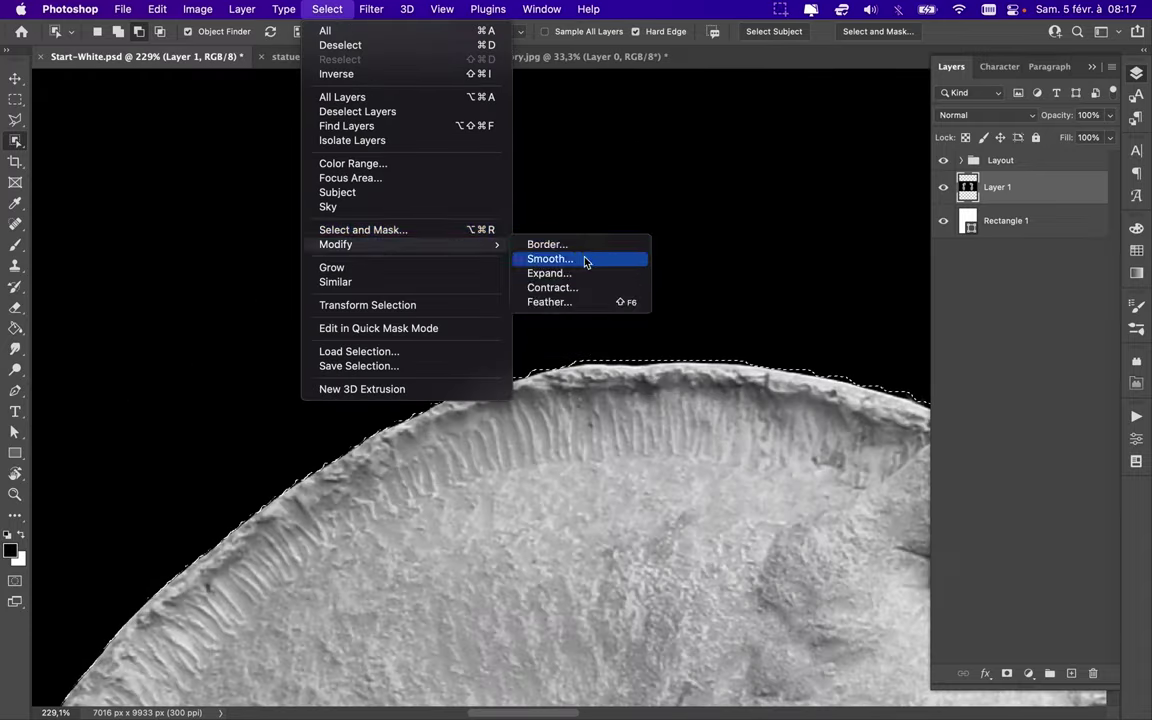
{"action": "key", "text": "Escape"}
{"action": "scroll", "coordinate": [680, 151], "scroll_direction": "down", "scroll_amount": 2}
In Select and Mask, brush along the horse's head edge with a 10 px Refine Edge brush
{"action": "left_click", "coordinate": [856, 31]}
{"action": "left_click", "coordinate": [160, 31]}
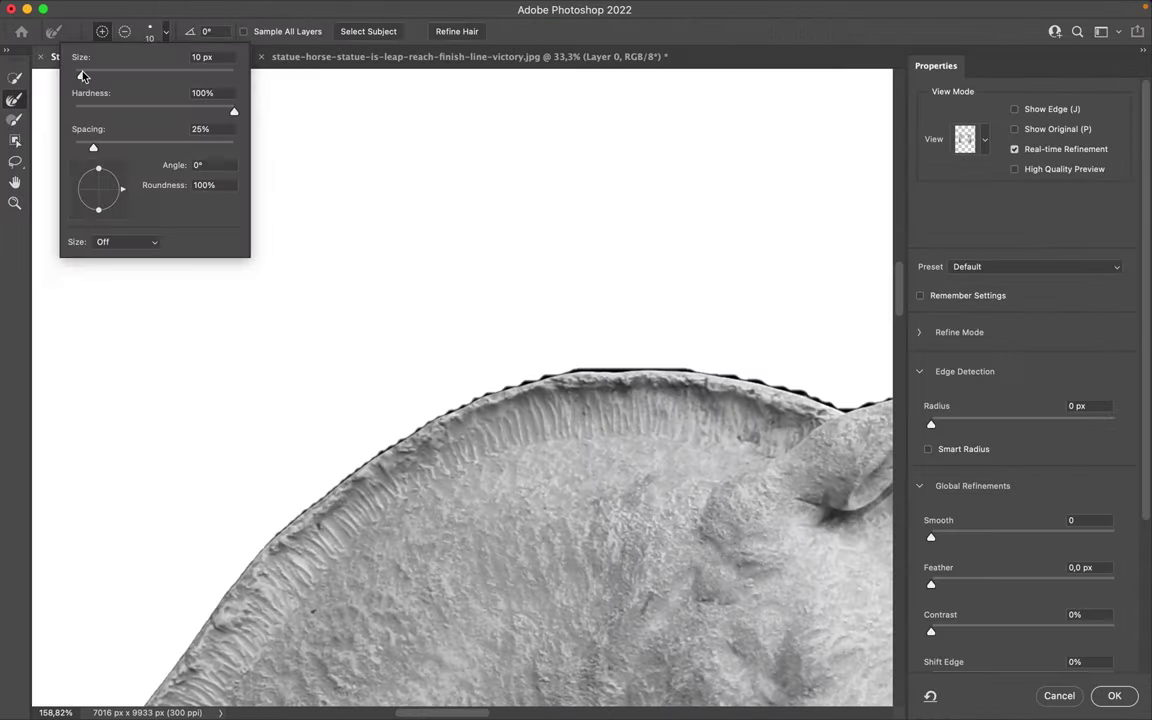
{"action": "key", "text": "Return"}
{"action": "left_click_drag", "start_coordinate": [470, 395], "coordinate": [760, 380]}
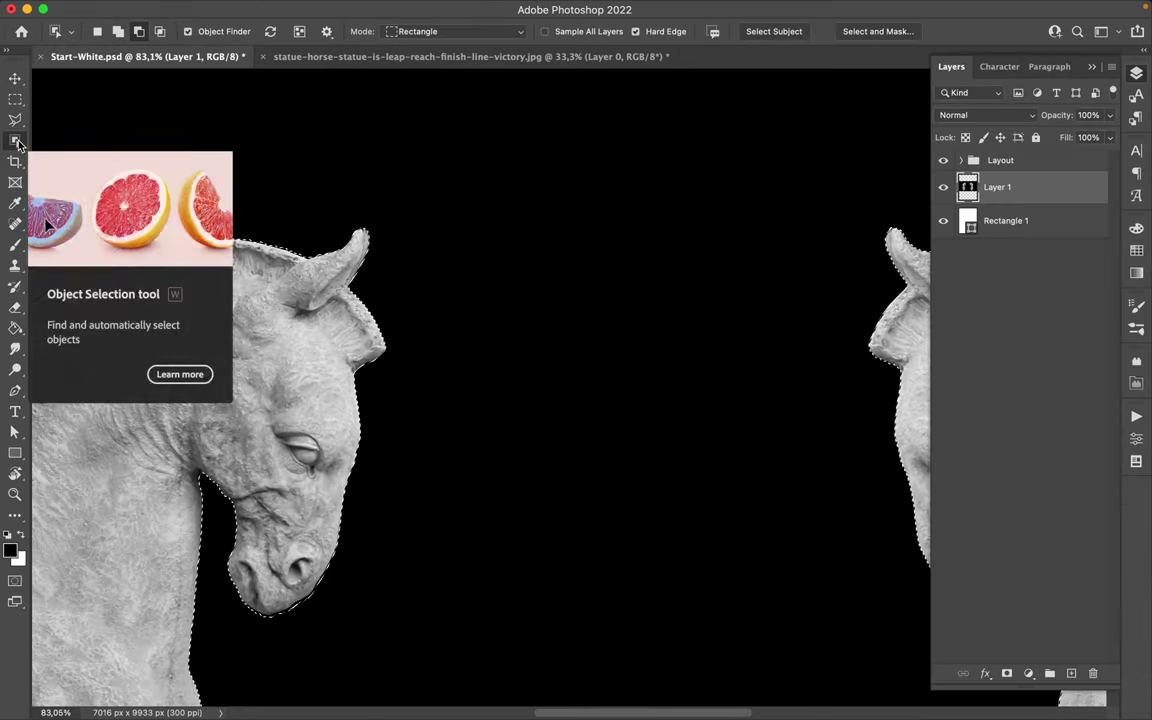
{"action": "scroll", "coordinate": [218, 305], "scroll_direction": "left", "scroll_amount": 10}
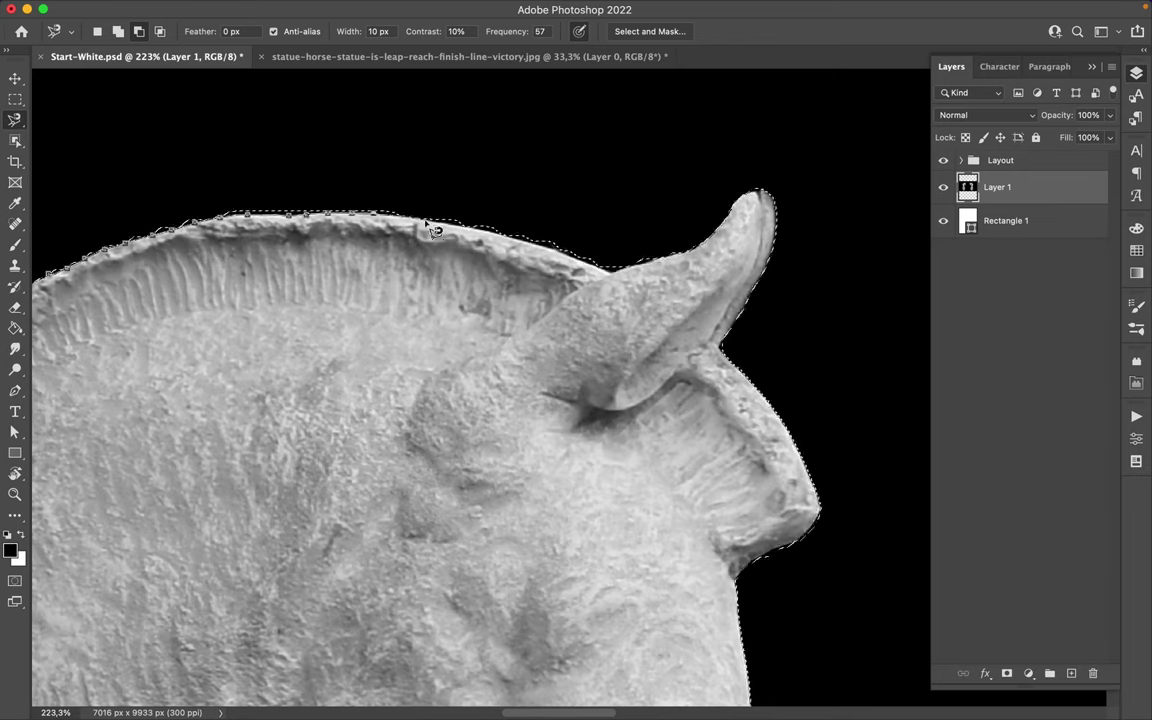
Subtract with the Magnetic Lasso along the horse's head, muzzle, chest and pedestal edges
{"action": "key", "text": "Escape"}
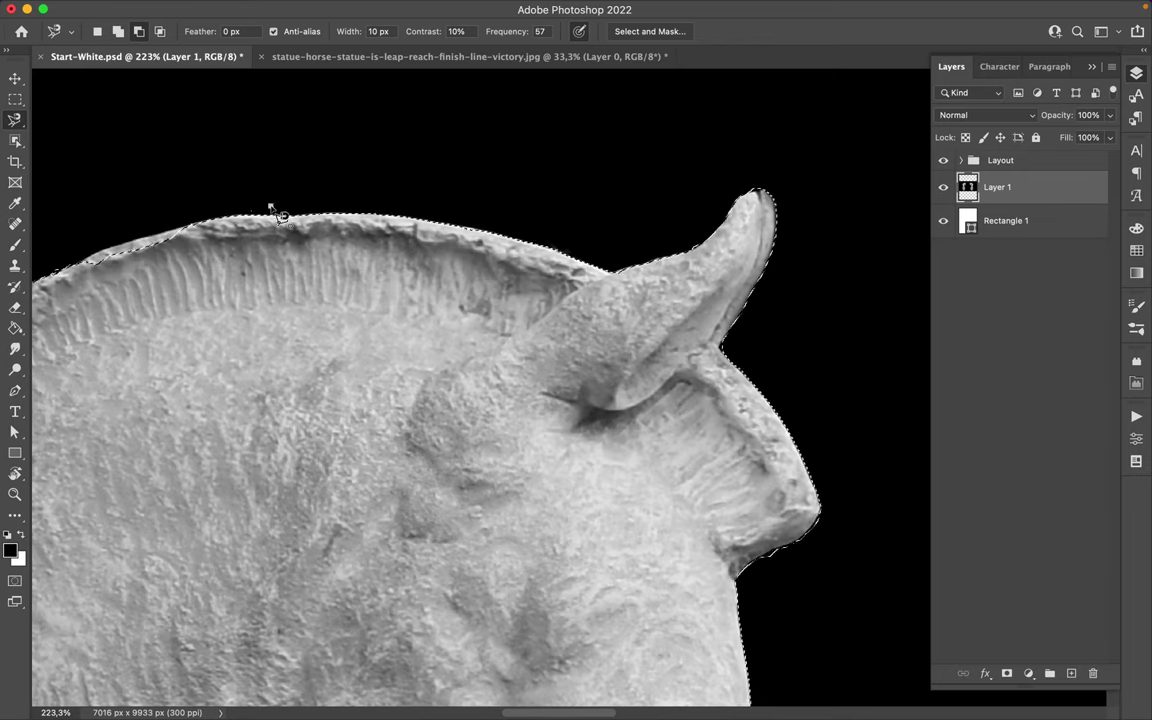
{"action": "scroll", "coordinate": [250, 226], "scroll_direction": "down", "scroll_amount": 2}
{"action": "scroll", "coordinate": [245, 250], "scroll_direction": "down", "scroll_amount": 10}
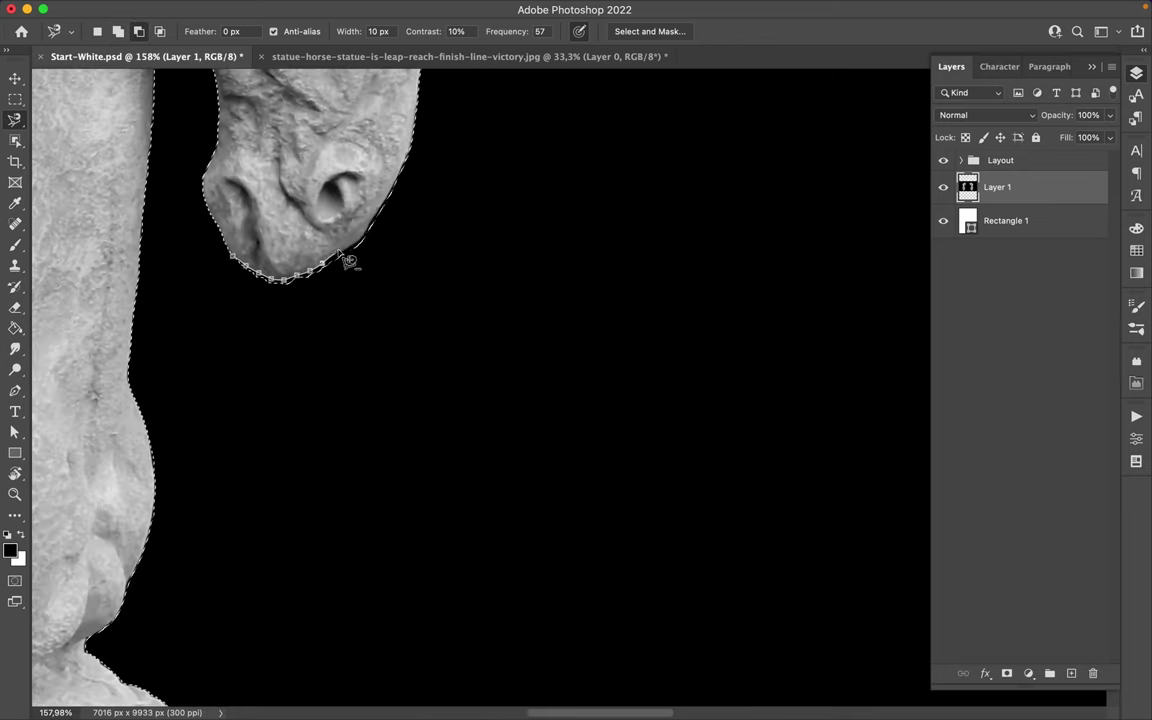
{"action": "scroll", "coordinate": [205, 308], "scroll_direction": "down", "scroll_amount": 10}
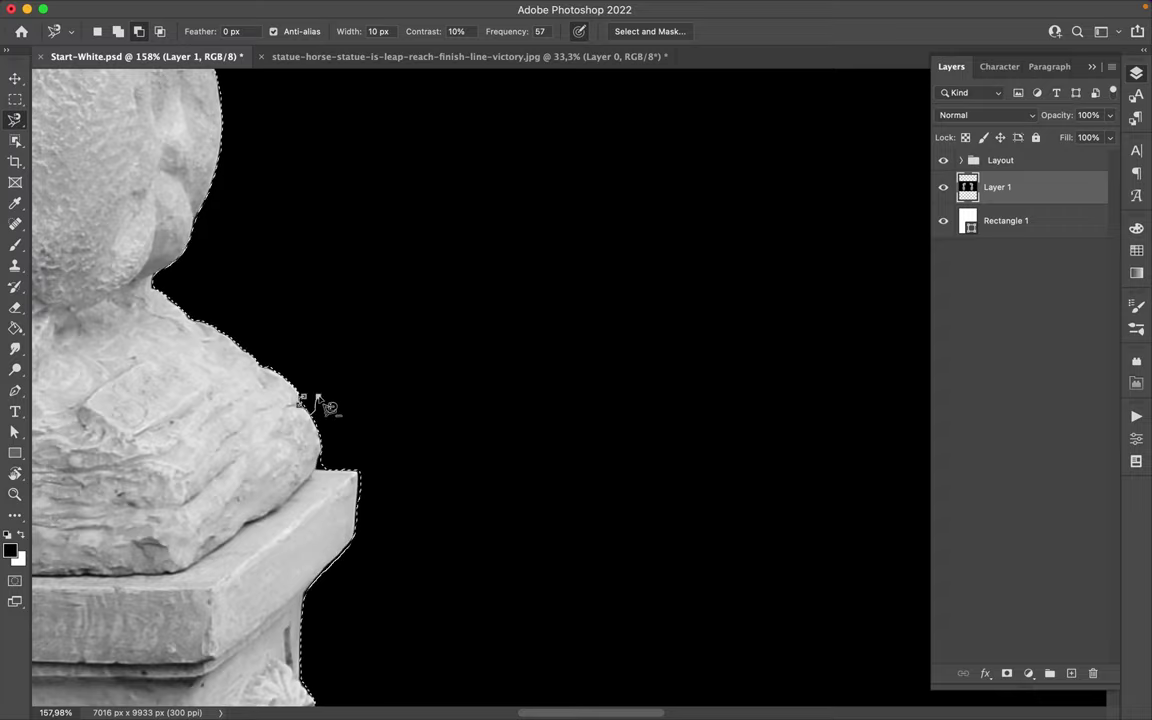
{"action": "scroll", "coordinate": [320, 405], "scroll_direction": "down", "scroll_amount": 10}
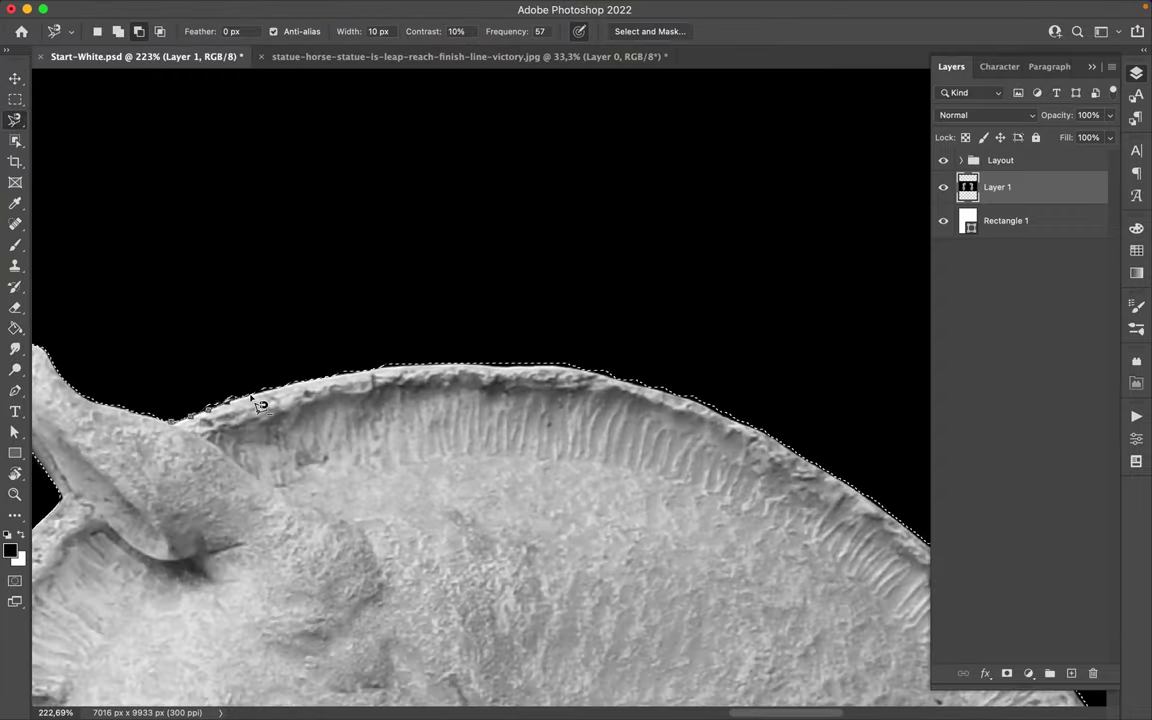
{"action": "scroll", "coordinate": [308, 334], "scroll_direction": "left", "scroll_amount": 3}
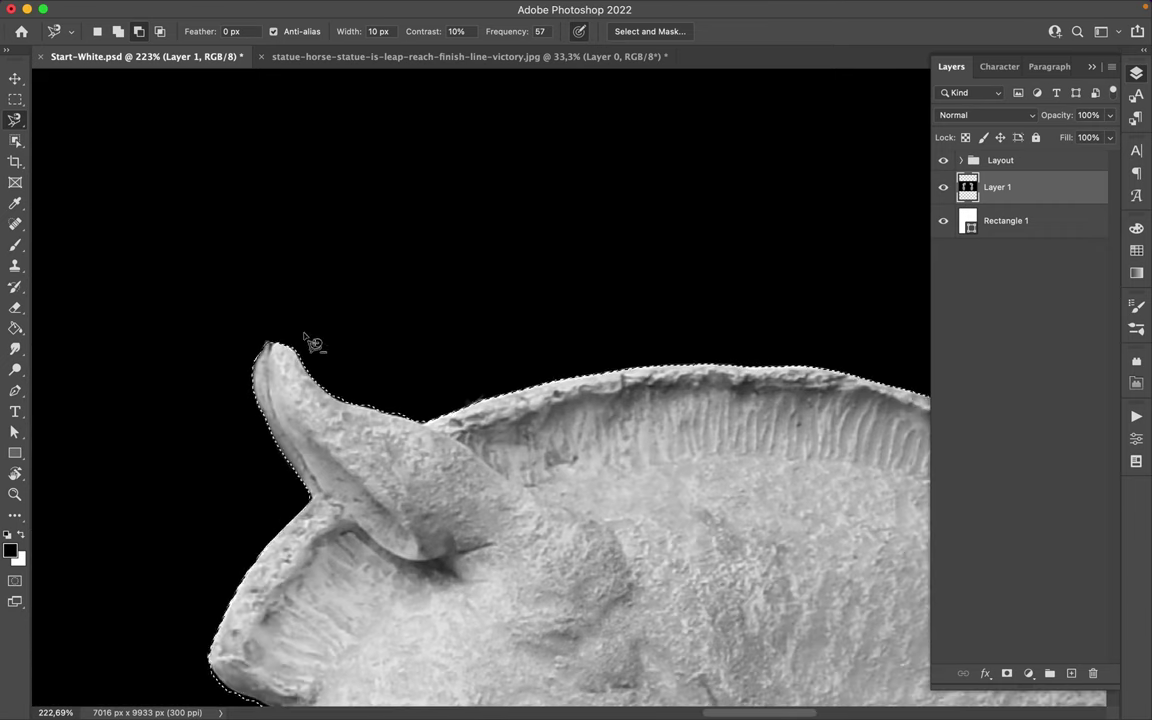
{"action": "scroll", "coordinate": [308, 334], "scroll_direction": "down", "scroll_amount": 10}
{"action": "scroll", "coordinate": [330, 450], "scroll_direction": "down", "scroll_amount": 10}
{"action": "scroll", "coordinate": [449, 609], "scroll_direction": "right", "scroll_amount": 2}
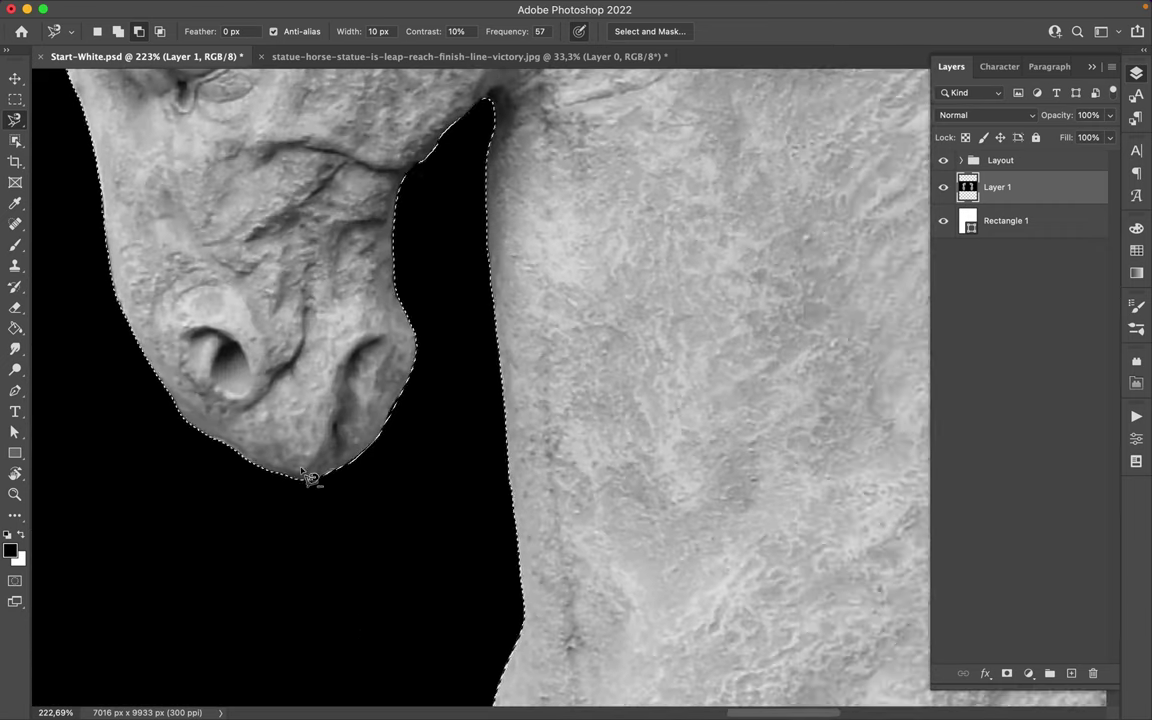
{"action": "scroll", "coordinate": [557, 165], "scroll_direction": "down", "scroll_amount": 10}
{"action": "scroll", "coordinate": [318, 418], "scroll_direction": "down", "scroll_amount": 5}
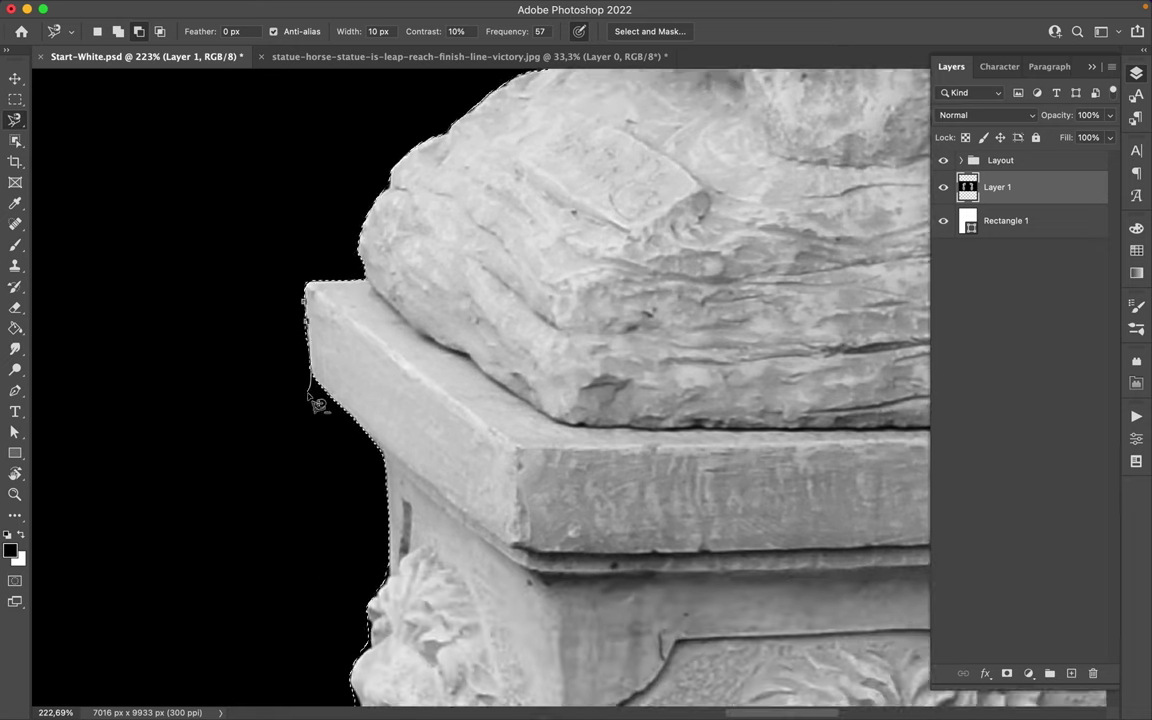
{"action": "scroll", "coordinate": [312, 392], "scroll_direction": "down", "scroll_amount": 5}
{"action": "scroll", "coordinate": [330, 340], "scroll_direction": "down", "scroll_amount": 5}
{"action": "scroll", "coordinate": [320, 370], "scroll_direction": "down", "scroll_amount": 5}
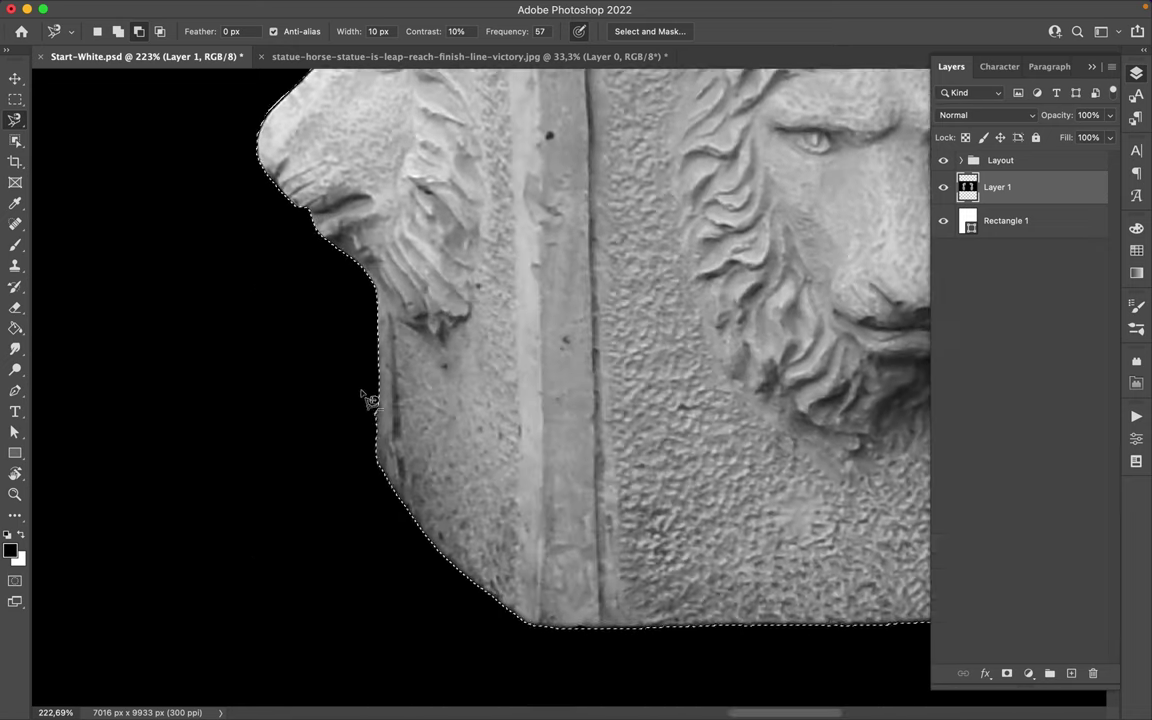
{"action": "scroll", "coordinate": [420, 390], "scroll_direction": "down", "scroll_amount": 5}
{"action": "scroll", "coordinate": [500, 420], "scroll_direction": "right", "scroll_amount": 5}
{"action": "scroll", "coordinate": [505, 460], "scroll_direction": "up", "scroll_amount": 10}
{"action": "scroll", "coordinate": [470, 345], "scroll_direction": "up", "scroll_amount": 5}
{"action": "scroll", "coordinate": [400, 290], "scroll_direction": "up", "scroll_amount": 2}
{"action": "scroll", "coordinate": [385, 330], "scroll_direction": "up", "scroll_amount": 10}
{"action": "scroll", "coordinate": [375, 340], "scroll_direction": "up", "scroll_amount": 5}
{"action": "scroll", "coordinate": [330, 250], "scroll_direction": "up", "scroll_amount": 5}
{"action": "scroll", "coordinate": [220, 180], "scroll_direction": "left", "scroll_amount": 5}
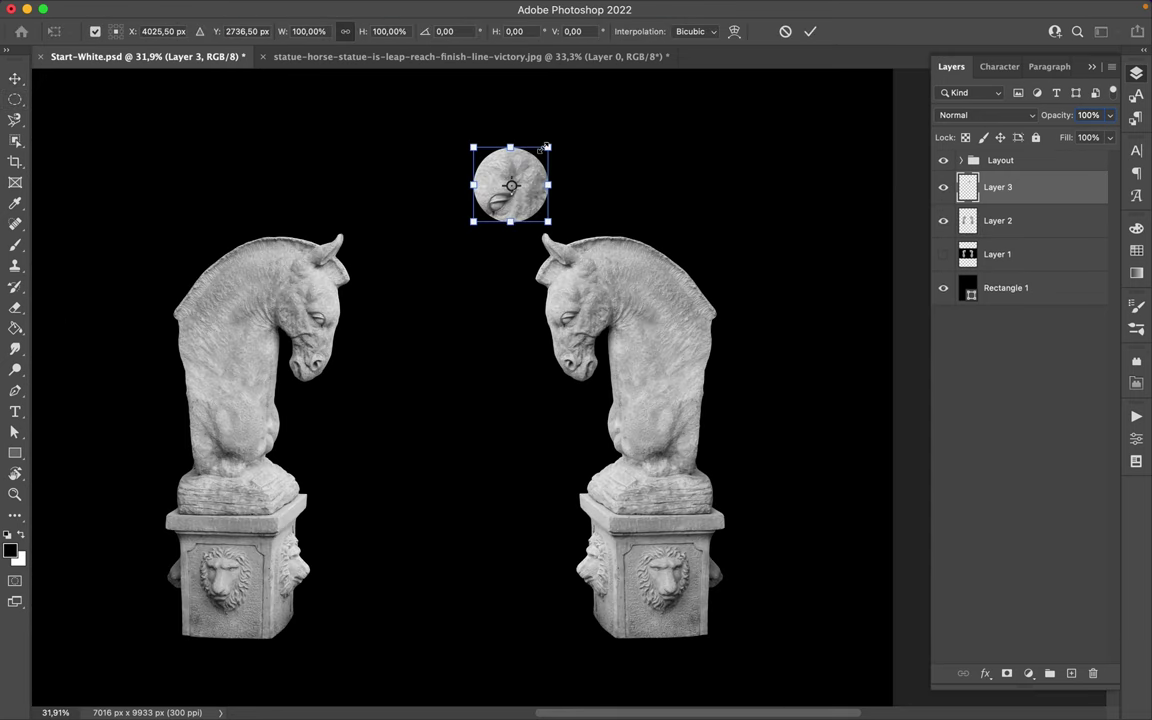
Soften the circular moon on Layer 3 with a 21.9 px Gaussian Blur
{"action": "left_click", "coordinate": [658, 268]}
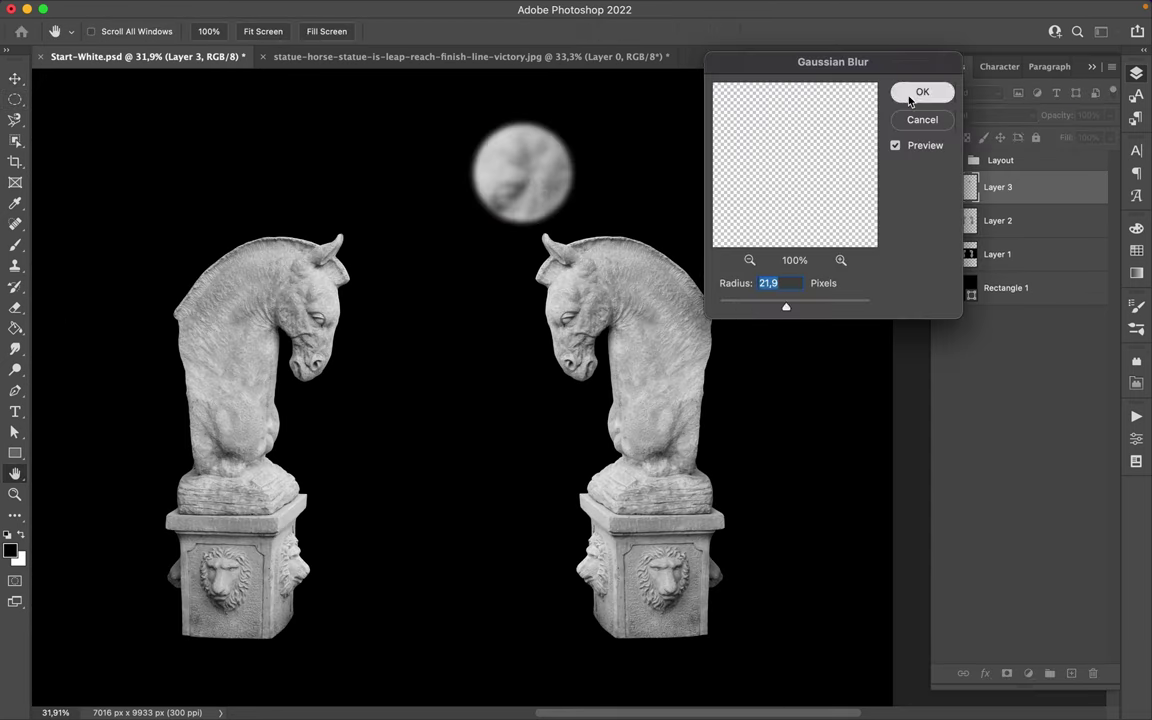
{"action": "left_click", "coordinate": [921, 92]}
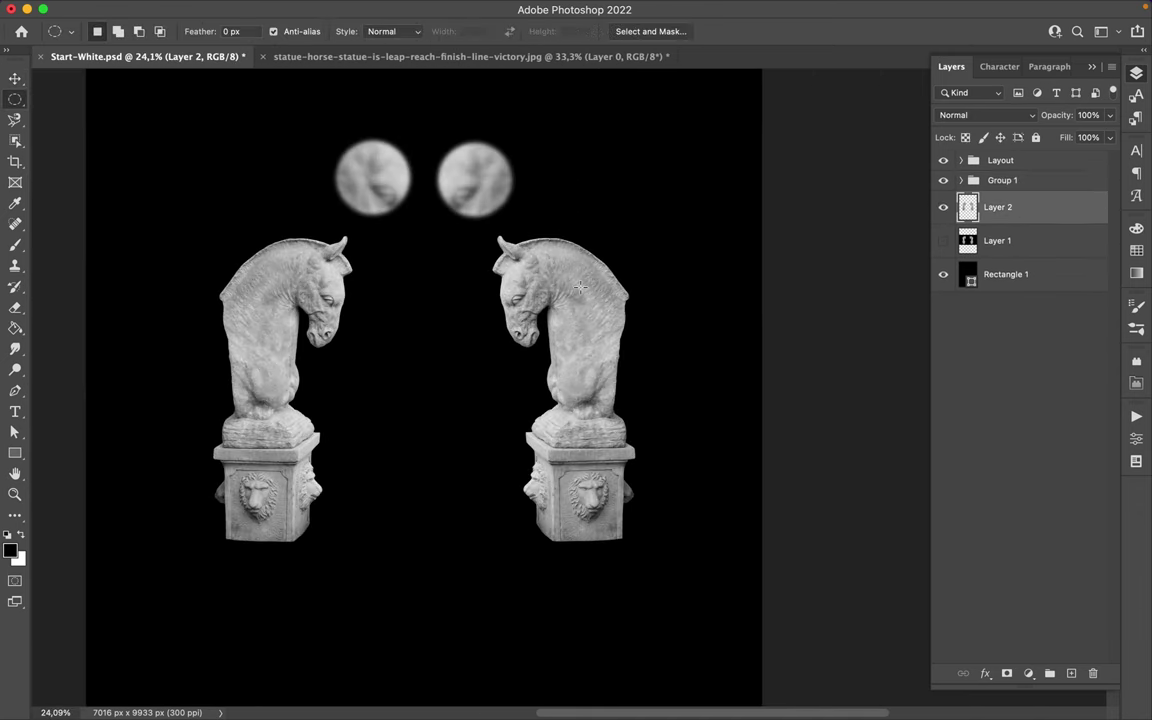
Blur the head piece on Layer 4 with a 47.2 px Gaussian Blur
{"action": "scroll", "coordinate": [581, 287], "scroll_direction": "down", "scroll_amount": 1}
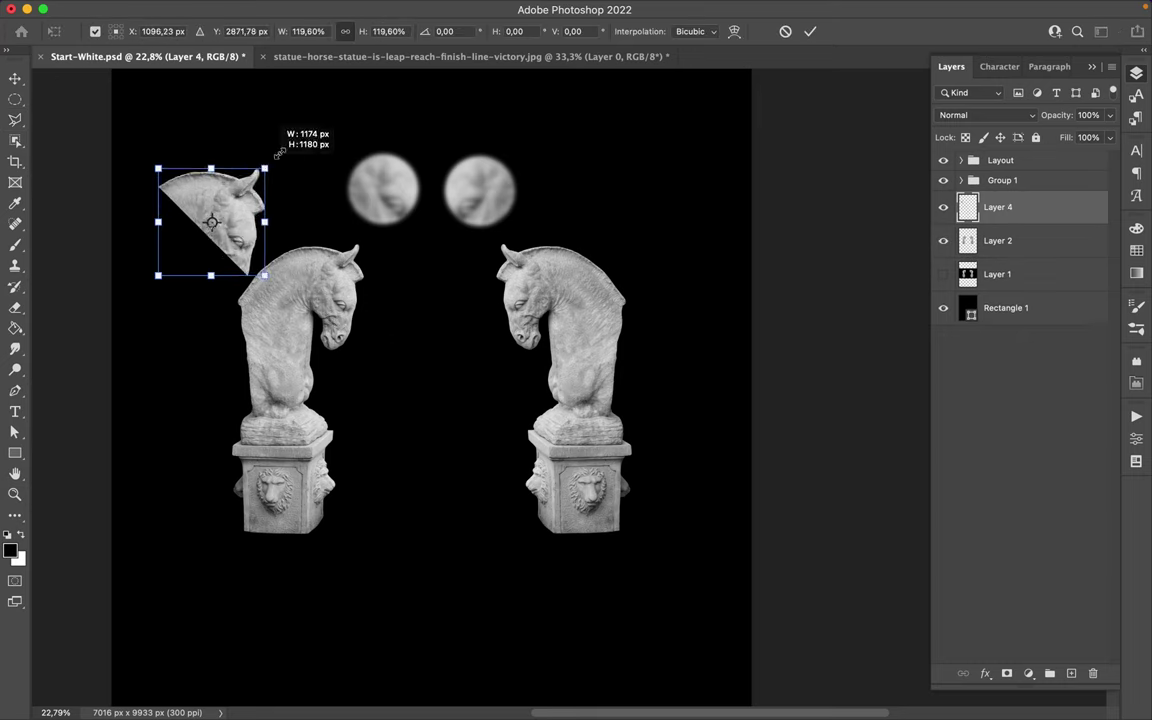
{"action": "left_click", "coordinate": [373, 10]}
{"action": "left_click", "coordinate": [645, 265]}
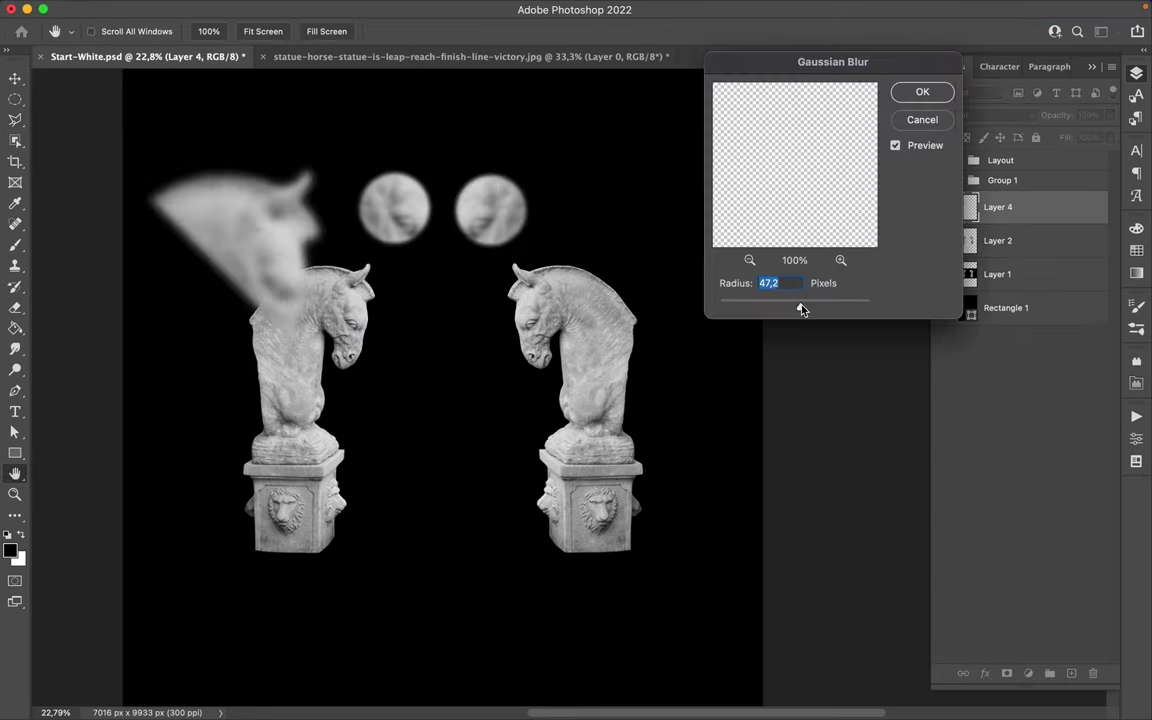
{"action": "key", "text": "Return"}
Duplicate the ghost head, flip it horizontally, move it right, and select both heads
{"action": "key", "text": "ctrl+j"}
{"action": "left_click", "coordinate": [157, 13]}
{"action": "left_click", "coordinate": [399, 663]}
{"action": "left_click_drag", "start_coordinate": [476, 314], "coordinate": [652, 314]}
{"action": "left_click", "coordinate": [997, 240], "text": "shift"}
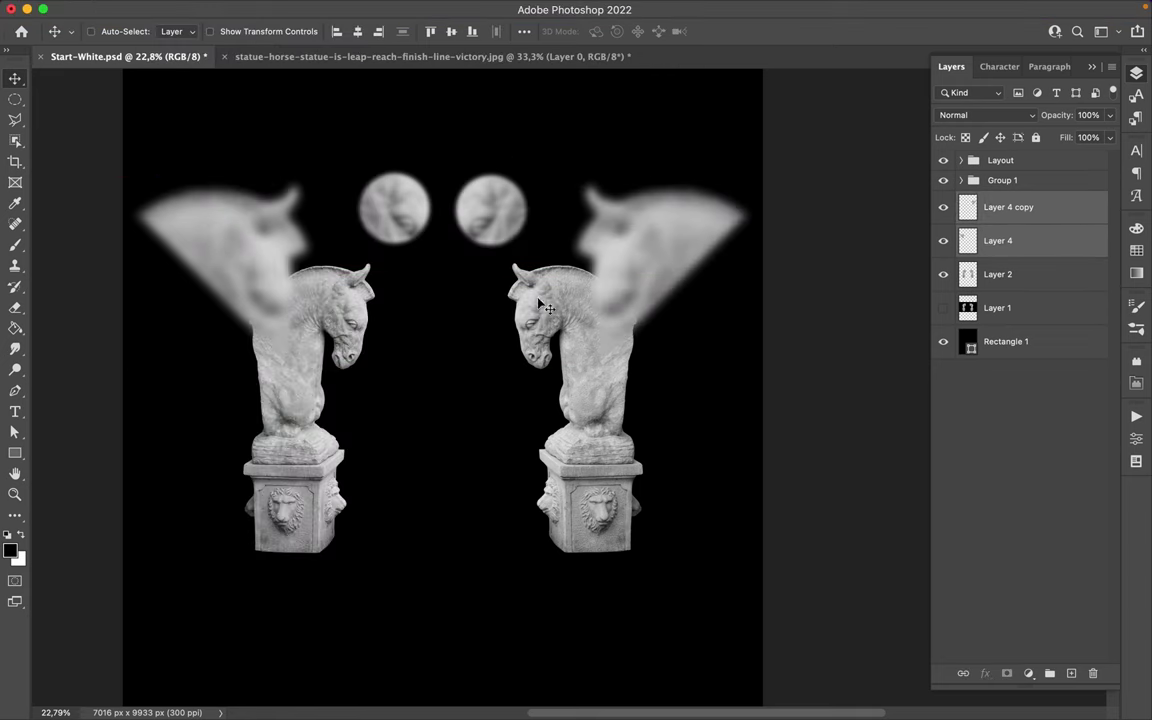
{"action": "scroll", "coordinate": [540, 305], "scroll_direction": "down", "scroll_amount": 3}
{"action": "scroll", "coordinate": [570, 422], "scroll_direction": "down", "scroll_amount": 3}
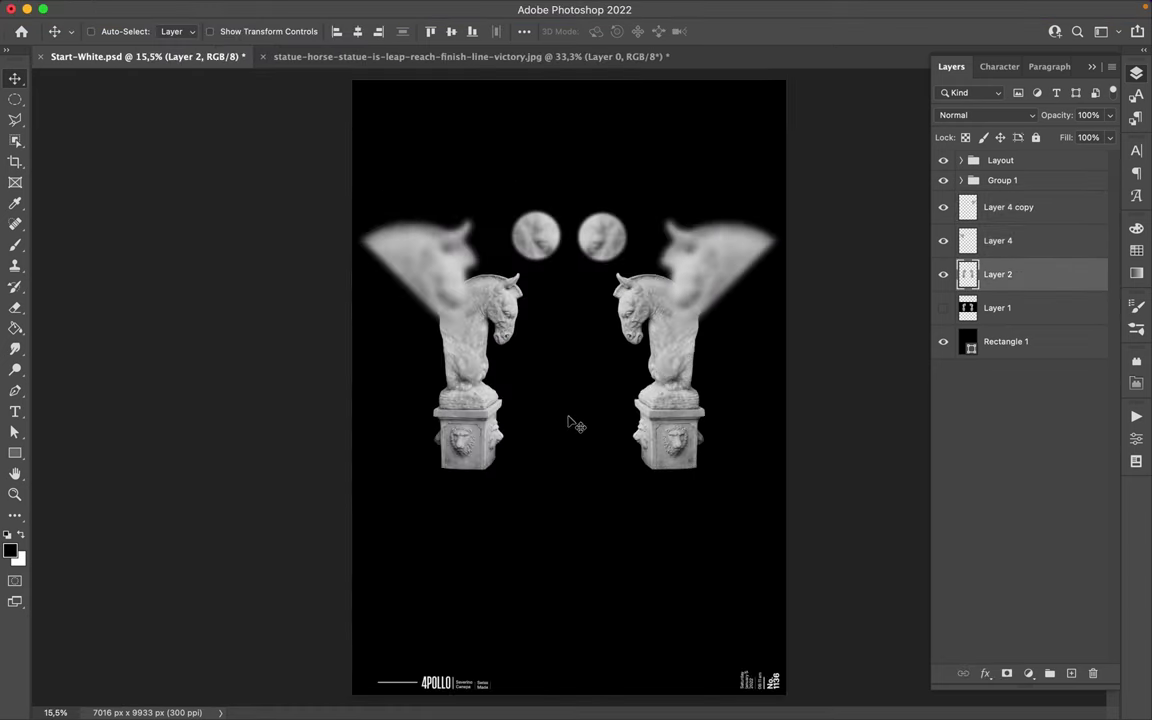
{"action": "scroll", "coordinate": [573, 420], "scroll_direction": "up", "scroll_amount": 2}
{"action": "scroll", "coordinate": [476, 331], "scroll_direction": "up", "scroll_amount": 3}
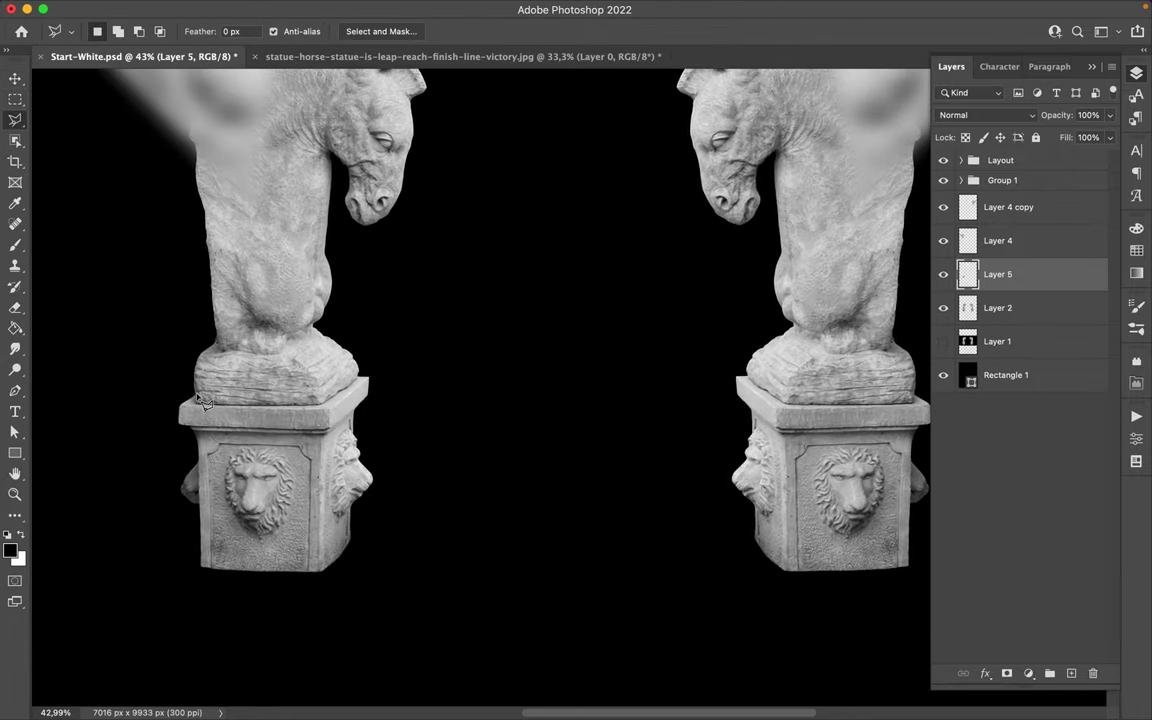
Copy the left pedestal to its own layer, place it below, and shrink it slightly
{"action": "key", "text": "ctrl+j"}
{"action": "key", "text": "v"}
{"action": "left_click_drag", "start_coordinate": [200, 440], "coordinate": [262, 532]}
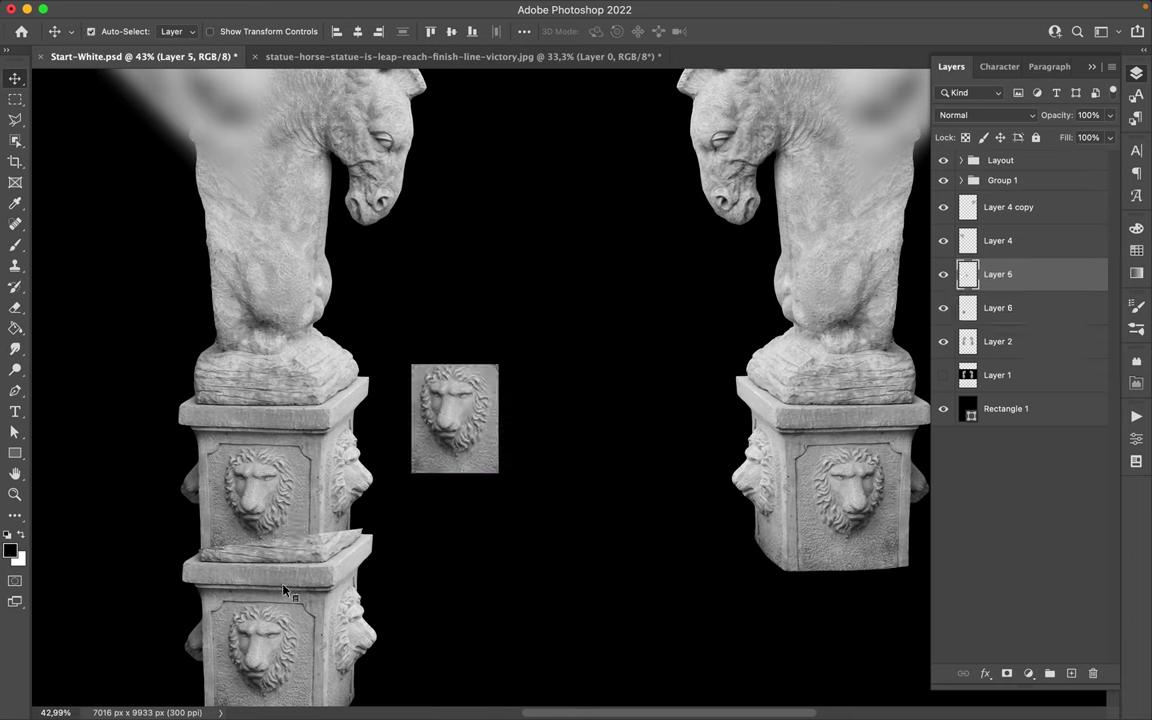
{"action": "scroll", "coordinate": [362, 500], "scroll_direction": "down", "scroll_amount": 2}
{"action": "key", "text": "ctrl+t"}
{"action": "left_click_drag", "start_coordinate": [391, 617], "coordinate": [372, 592]}
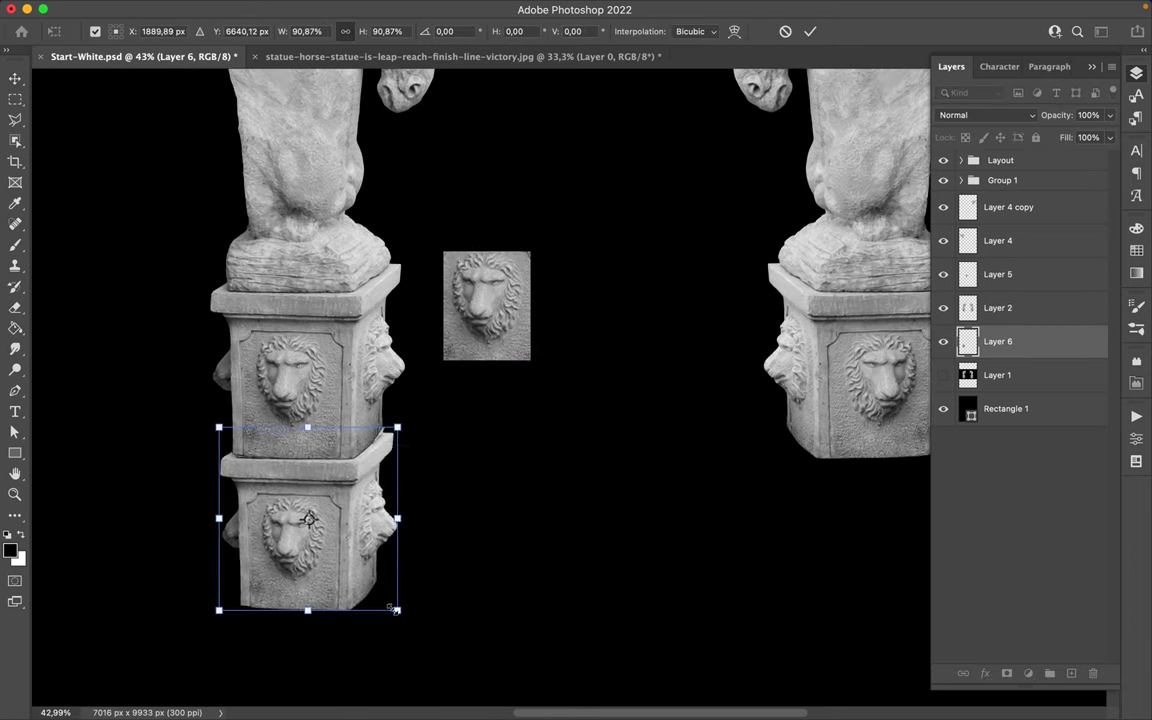
{"action": "key", "text": "Return"}
Duplicate the lower pedestal and move the copy under the right statue
{"action": "scroll", "coordinate": [330, 572], "scroll_direction": "down", "scroll_amount": 3}
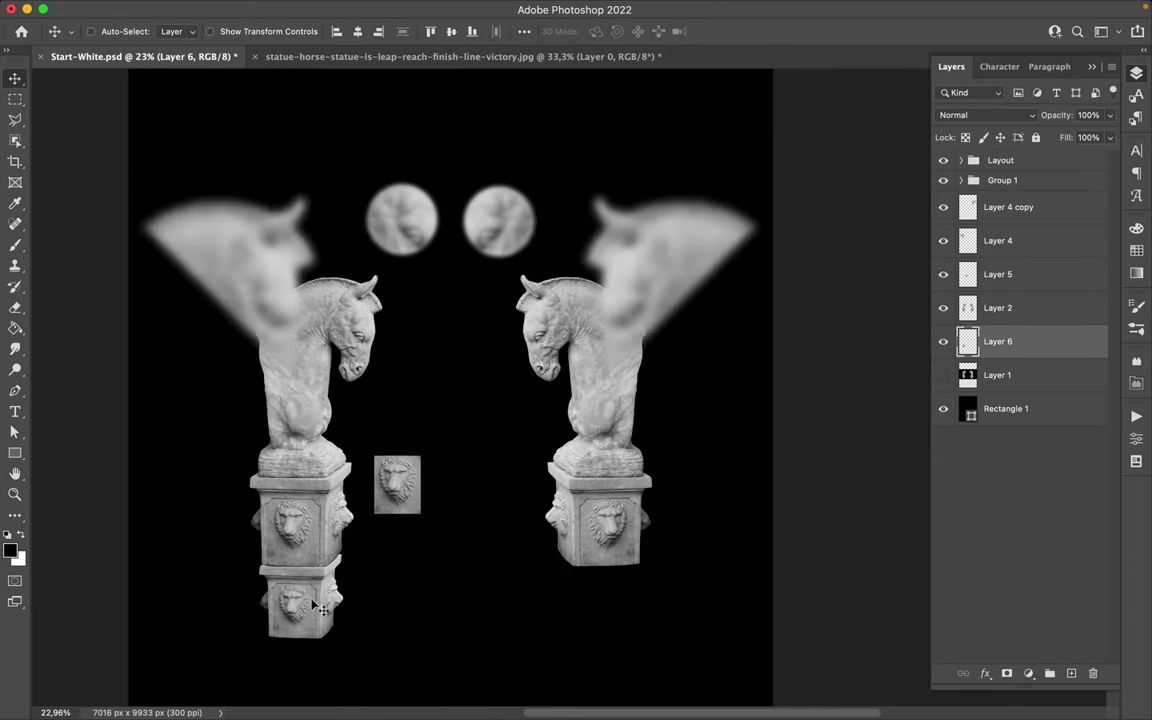
{"action": "key", "text": "ctrl+j"}
{"action": "left_click", "coordinate": [160, 8]}
{"action": "left_click_drag", "start_coordinate": [341, 612], "coordinate": [615, 612]}
Lower the lion-face patch and stack smaller copies beneath it between the statues
{"action": "left_click_drag", "start_coordinate": [402, 490], "coordinate": [398, 557]}
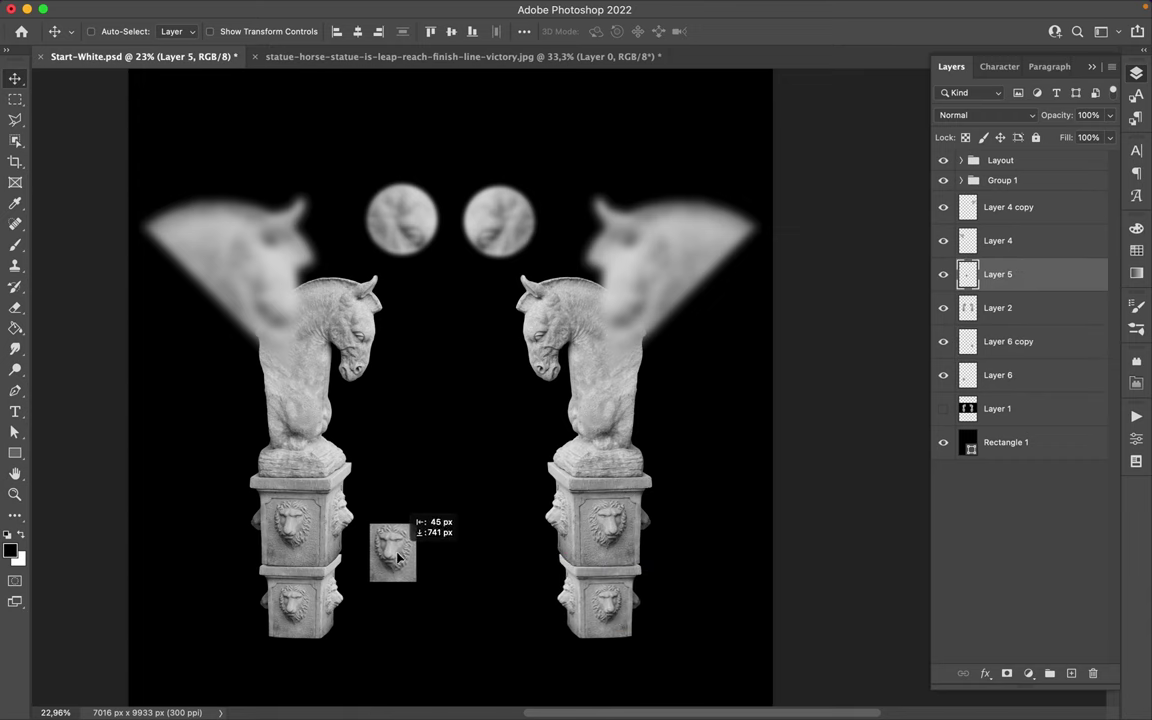
{"action": "key", "text": "ctrl+j"}
{"action": "left_click_drag", "start_coordinate": [397, 507], "coordinate": [391, 638]}
{"action": "key", "text": "ctrl+j"}
{"action": "key", "text": "Return"}
Apply a 10 px Gaussian Blur to the bottom lion-face patch
{"action": "left_click", "coordinate": [371, 9]}
{"action": "mouse_move", "coordinate": [620, 263]}
{"action": "left_click", "coordinate": [640, 273]}
{"action": "type", "text": "10"}
{"action": "key", "text": "Return"}
{"action": "left_click", "coordinate": [398, 587], "text": "ctrl"}
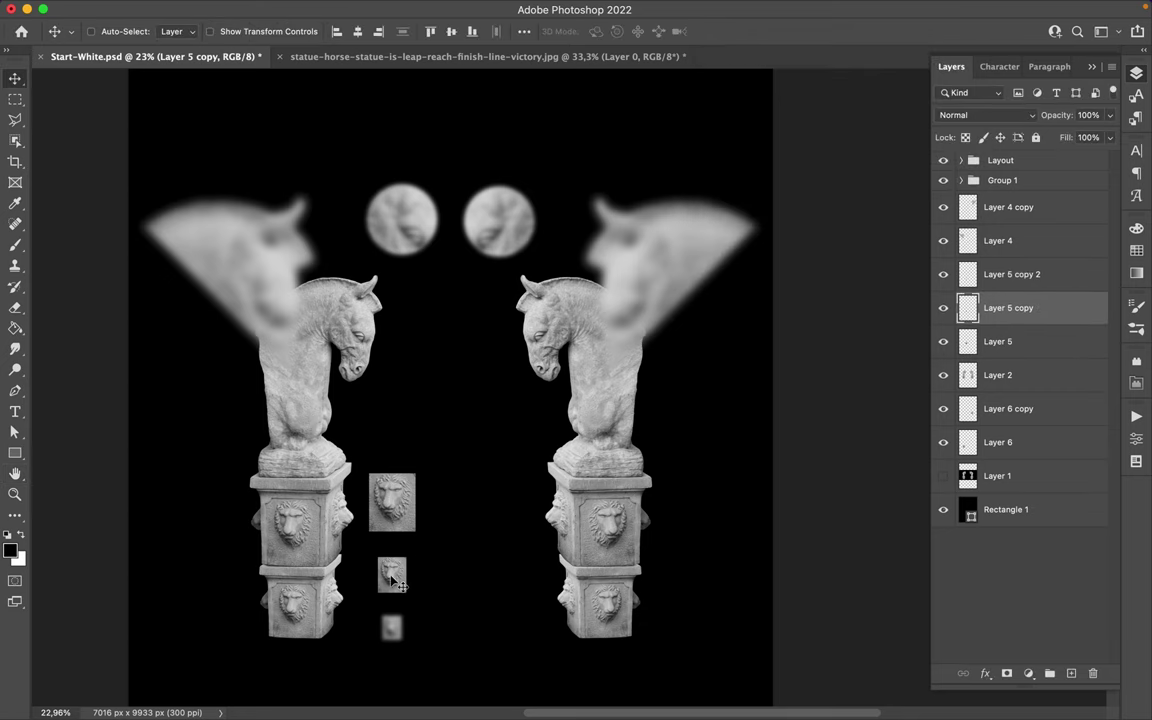
{"action": "scroll", "coordinate": [405, 597], "scroll_direction": "up", "scroll_amount": 3}
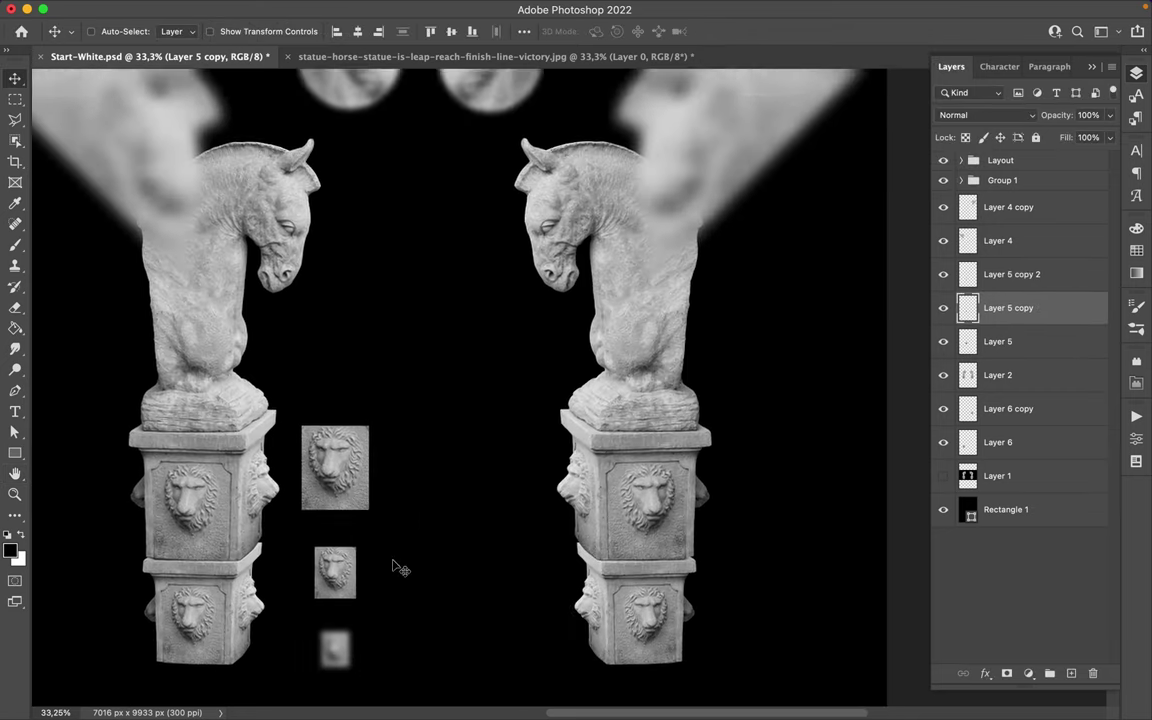
Blur the middle lion patch with a Gaussian Blur radius of 8,9 px
{"action": "left_click", "coordinate": [371, 9]}
{"action": "left_click", "coordinate": [400, 30]}
{"action": "left_click_drag", "start_coordinate": [786, 305], "coordinate": [776, 310]}
{"action": "key", "text": "Return"}
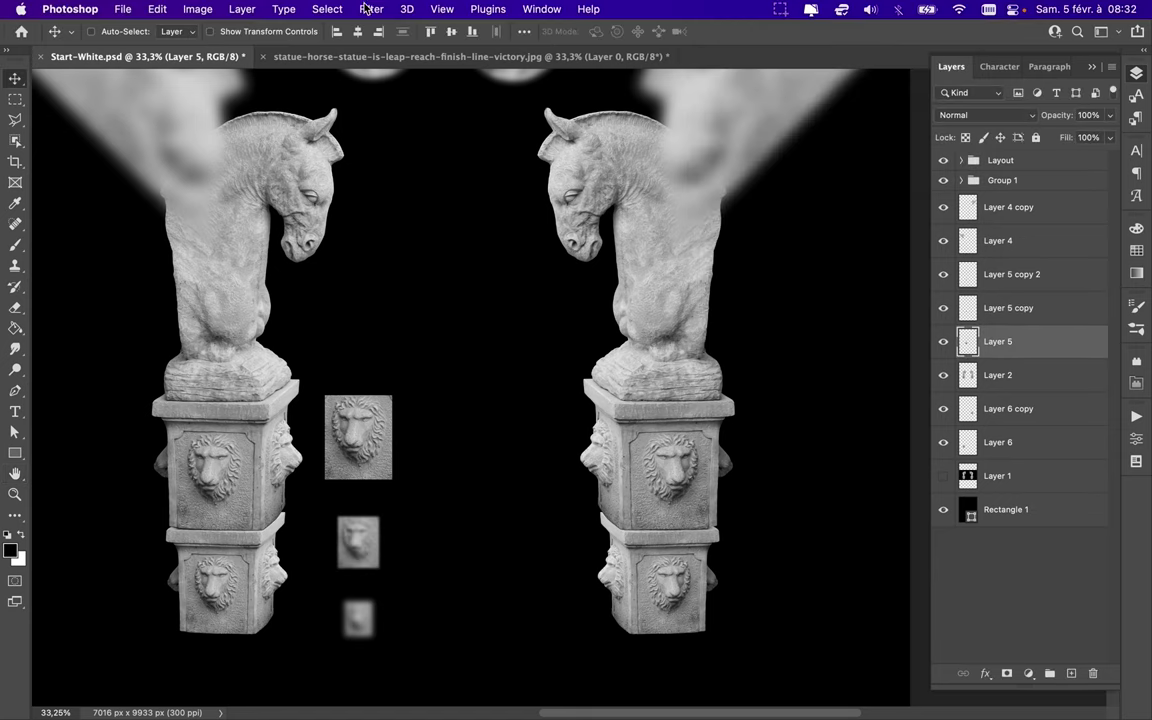
Copy the lion patch column to the right, flip it horizontally, and group the layers
{"action": "left_click_drag", "start_coordinate": [368, 548], "coordinate": [498, 548]}
{"action": "left_click", "coordinate": [190, 9]}
{"action": "mouse_move", "coordinate": [180, 363]}
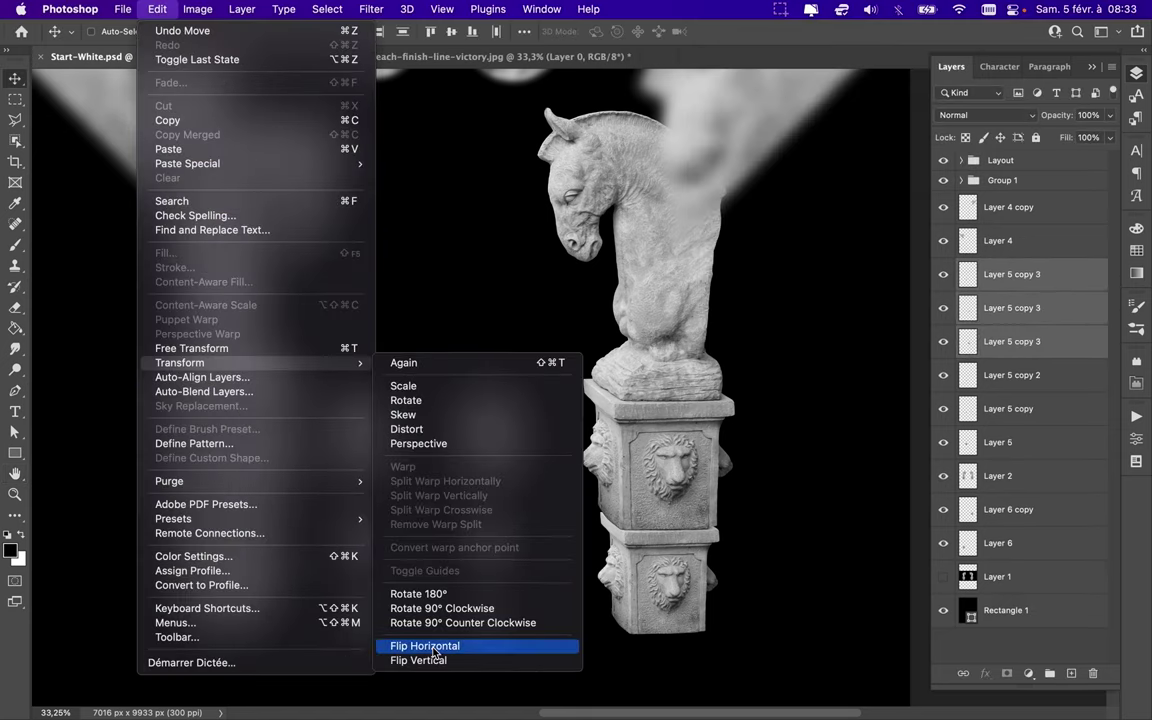
{"action": "left_click", "coordinate": [447, 646]}
{"action": "key", "text": "super+g"}
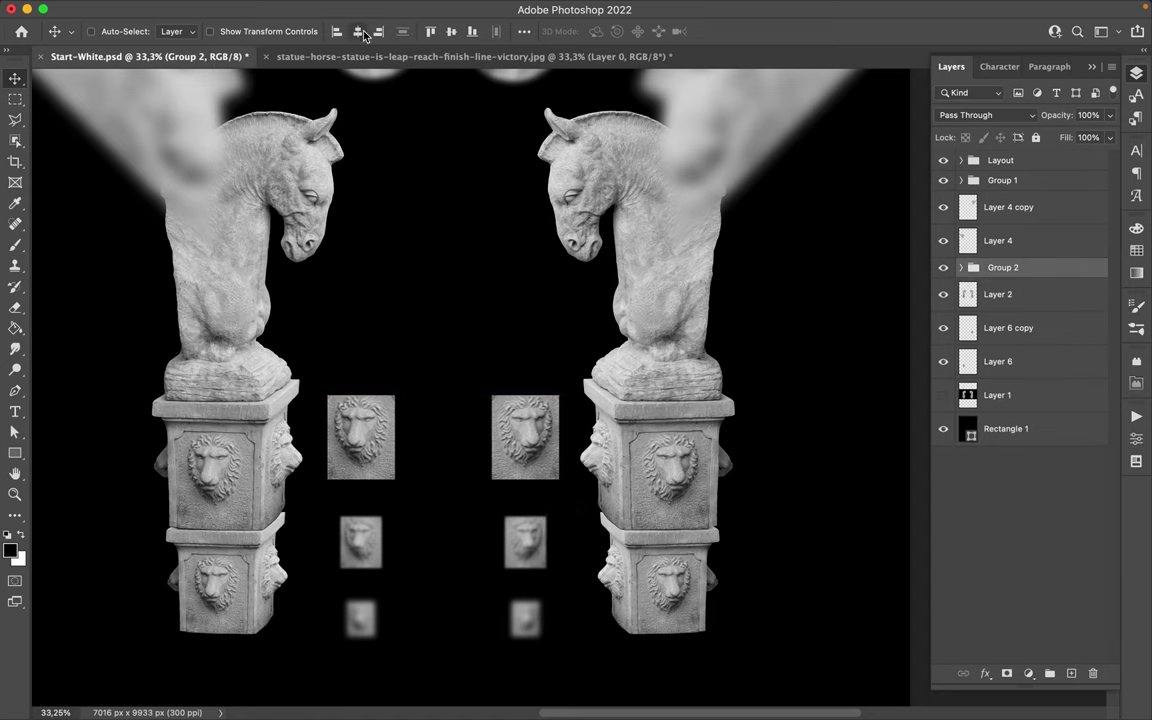
{"action": "key", "text": "super+0"}
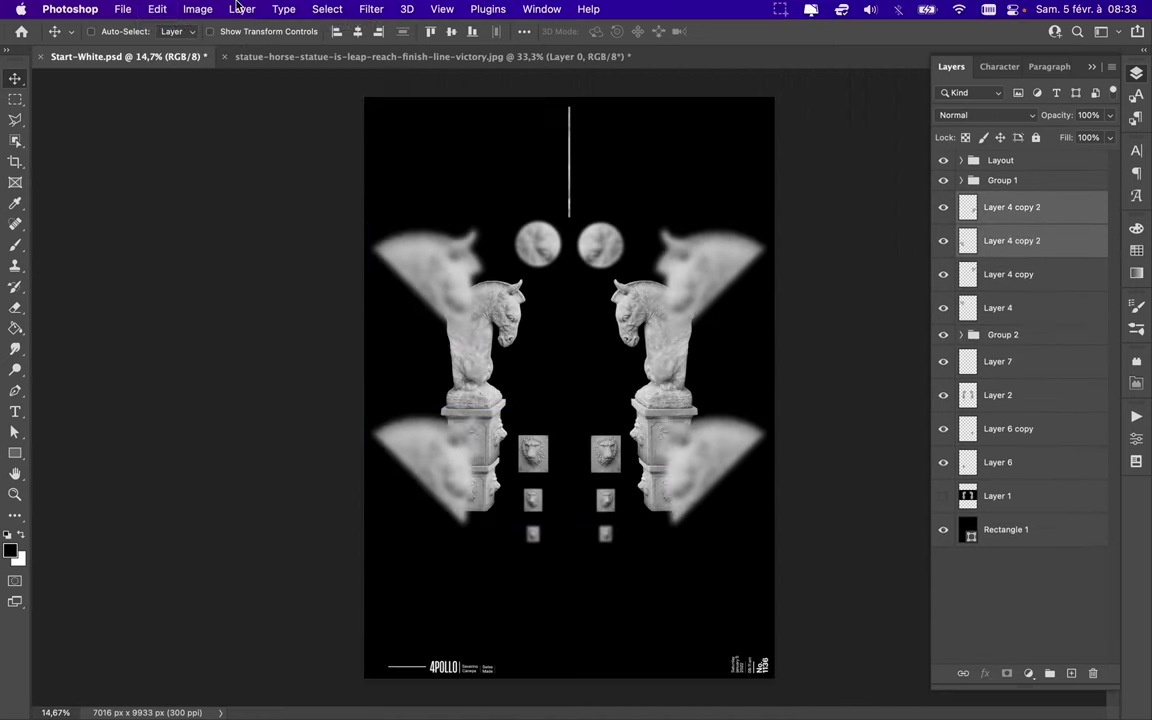
Flip a ghost-head copy vertically beside the left pedestal and group the two small ghost heads
{"action": "left_click", "coordinate": [157, 9]}
{"action": "mouse_move", "coordinate": [180, 363]}
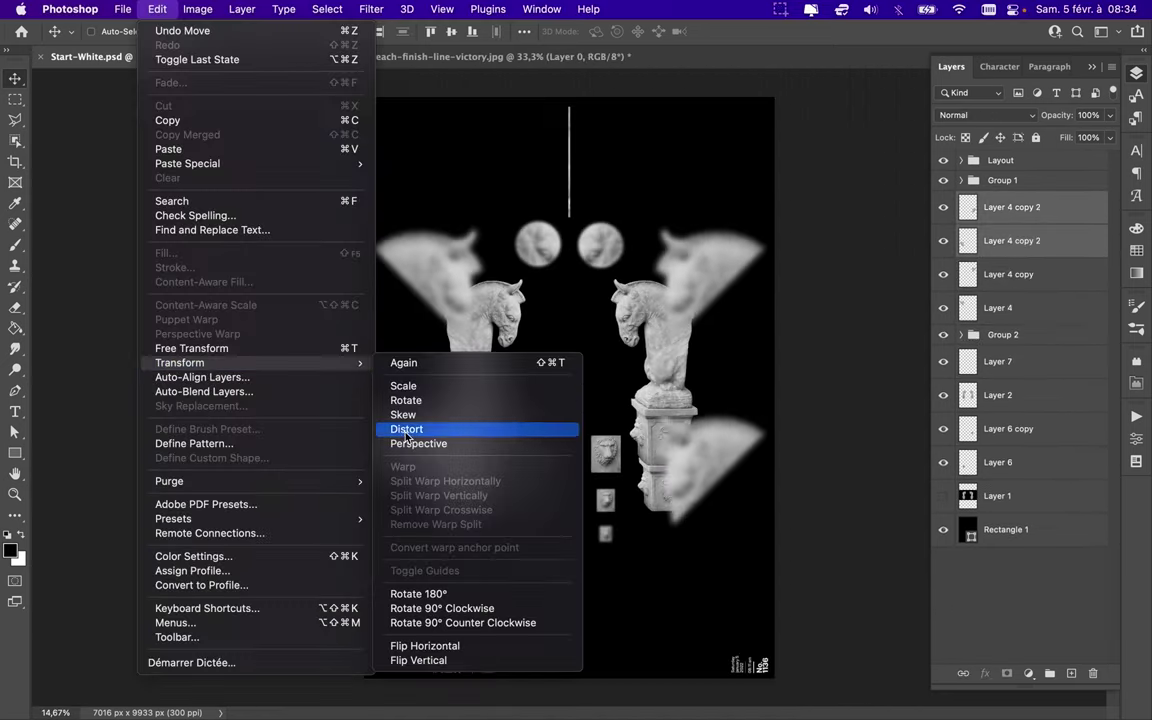
{"action": "left_click", "coordinate": [418, 660]}
{"action": "left_click_drag", "start_coordinate": [580, 374], "coordinate": [432, 522]}
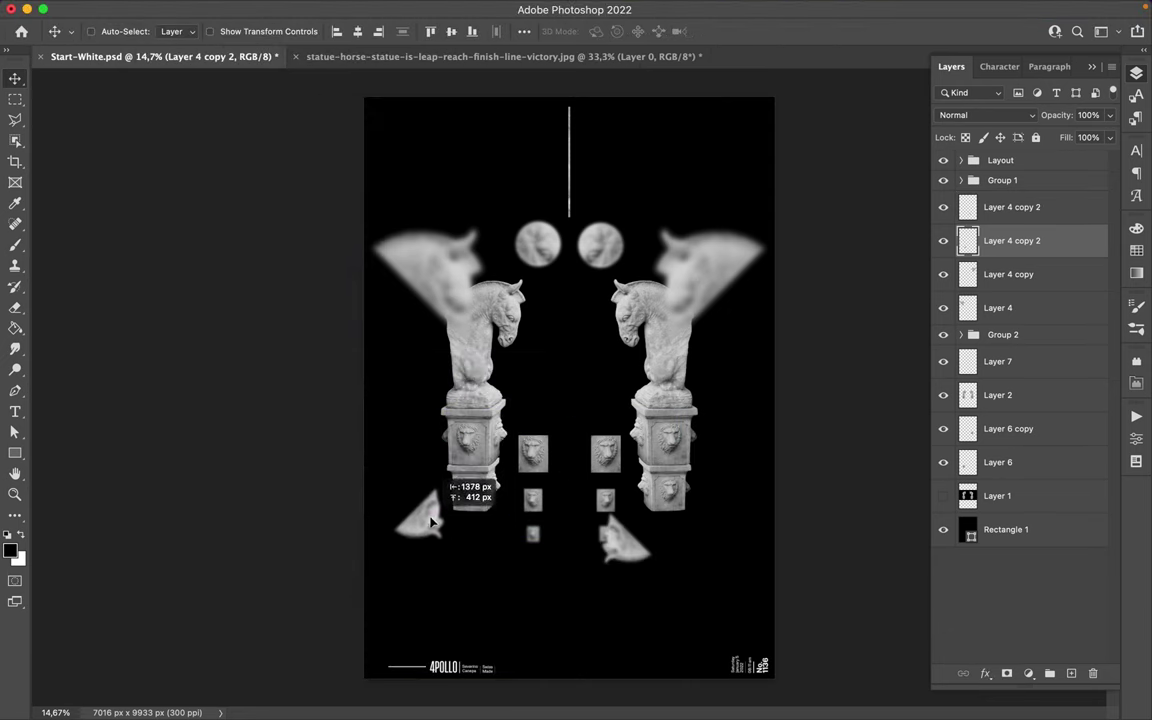
{"action": "left_click", "coordinate": [1012, 207]}
{"action": "left_click", "coordinate": [1012, 240], "text": "shift"}
{"action": "left_click", "coordinate": [1049, 673]}
Select the vertical line at the top centre of the poster
{"action": "scroll", "coordinate": [600, 380], "scroll_direction": "up", "scroll_amount": 3}
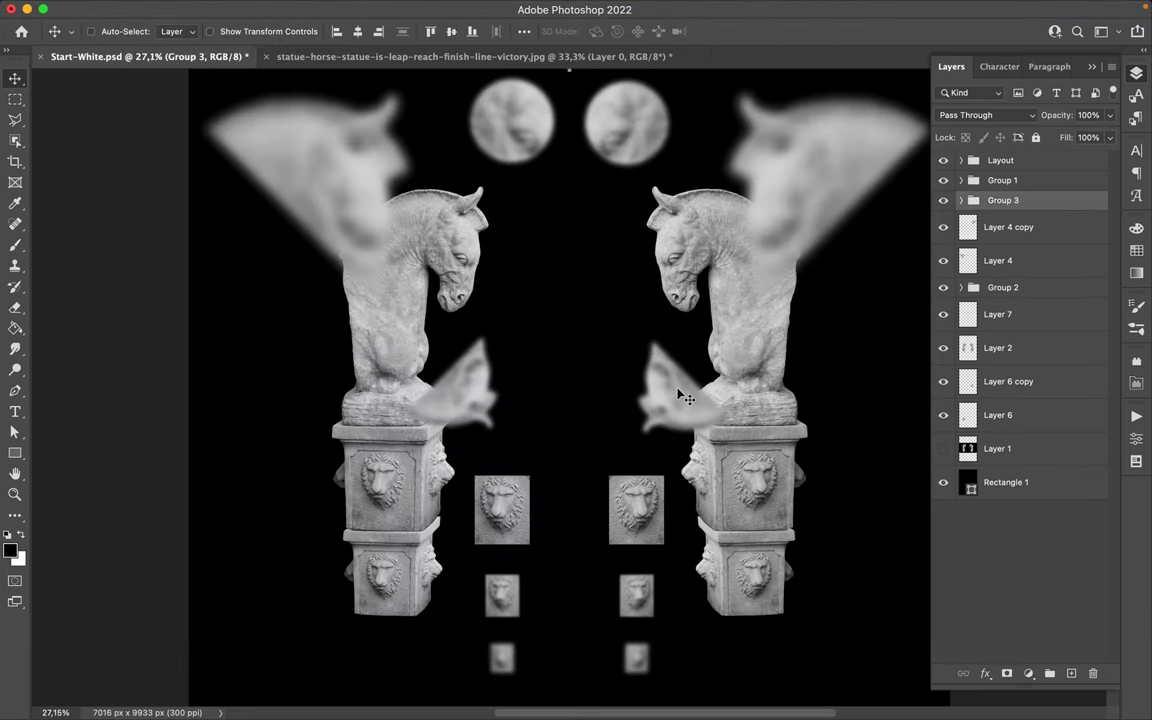
{"action": "scroll", "coordinate": [606, 352], "scroll_direction": "down", "scroll_amount": 3}
{"action": "scroll", "coordinate": [606, 352], "scroll_direction": "down", "scroll_amount": 3}
{"action": "scroll", "coordinate": [606, 352], "scroll_direction": "down", "scroll_amount": 2}
{"action": "left_click", "coordinate": [576, 200], "text": "ctrl"}
Place two centre-line copies, then copy the right statue against the left and move the pair to the top
{"action": "left_click_drag", "start_coordinate": [576, 200], "coordinate": [569, 572]}
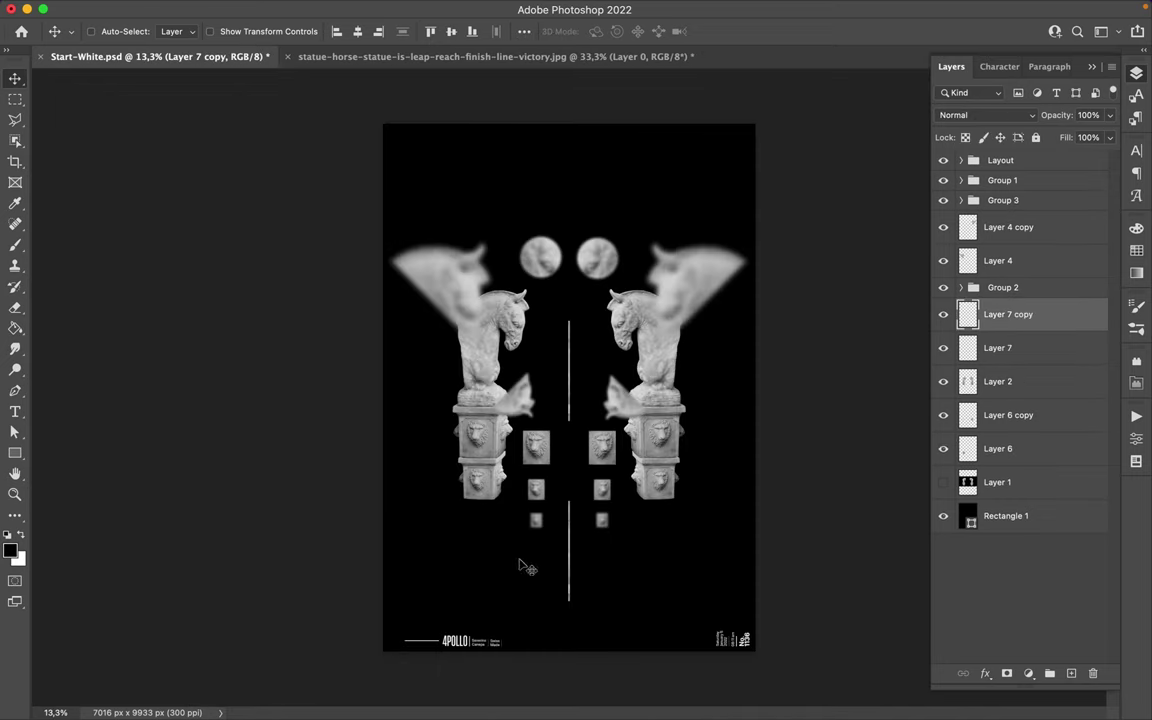
{"action": "left_click_drag", "start_coordinate": [597, 258], "coordinate": [597, 237]}
{"action": "key", "text": "m"}
{"action": "left_click_drag", "start_coordinate": [614, 181], "coordinate": [788, 471]}
{"action": "key", "text": "ctrl+shift+j"}
{"action": "key", "text": "v"}
{"action": "left_click_drag", "start_coordinate": [700, 385], "coordinate": [495, 385]}
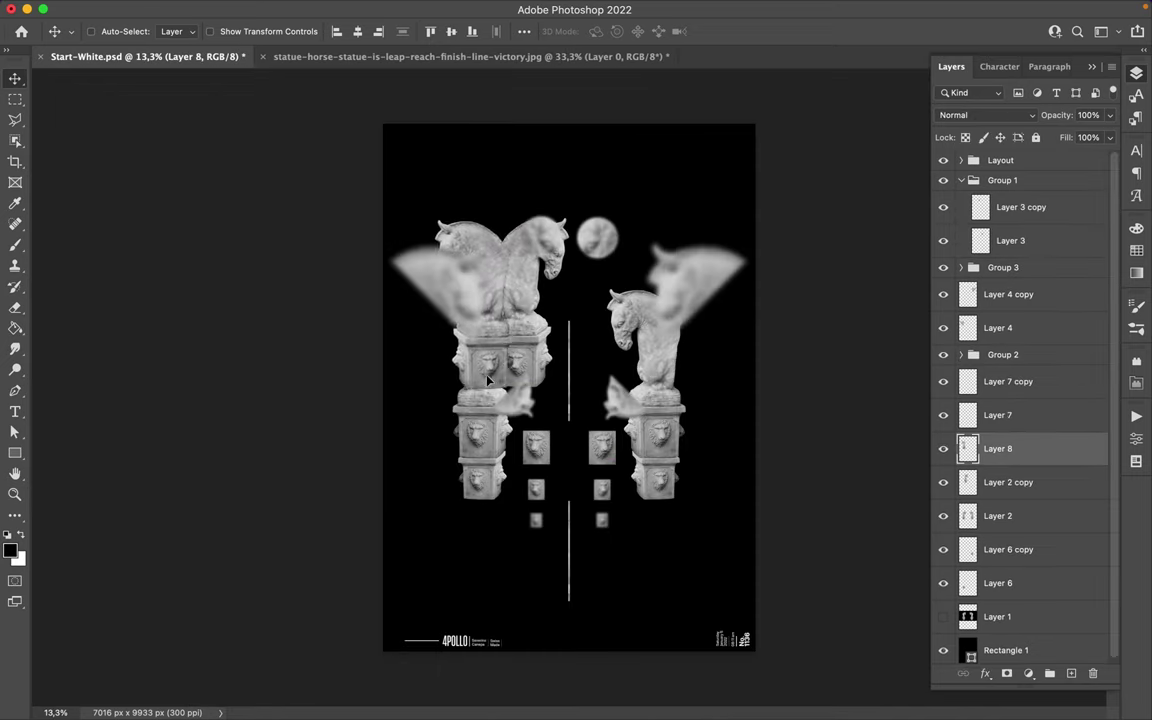
{"action": "mouse_move", "coordinate": [567, 269]}
{"action": "left_mouse_down"}
{"action": "mouse_move", "coordinate": [567, 249]}
{"action": "mouse_move", "coordinate": [560, 300]}
{"action": "left_mouse_up"}
Draw a rainbow-gradient-filled rectangle over the small horse pair
{"action": "key", "text": "l"}
{"action": "key", "text": "v"}
{"action": "key", "text": "u"}
{"action": "left_click_drag", "start_coordinate": [512, 233], "coordinate": [630, 350]}
{"action": "left_click", "coordinate": [238, 31]}
{"action": "left_click", "coordinate": [167, 119]}
Clip the gradient rectangle to the horse pair and set its blend mode to Color
{"action": "key", "text": "Escape"}
{"action": "key", "text": "v"}
{"action": "key", "text": "F7"}
{"action": "key", "text": "ctrl+alt+g"}
{"action": "left_click", "coordinate": [975, 115]}
{"action": "left_click", "coordinate": [954, 539]}
{"action": "left_click", "coordinate": [975, 115]}
{"action": "key", "text": "Escape"}
Move the tinted horse pair up and shrink it above the moons
{"action": "left_click", "coordinate": [997, 482]}
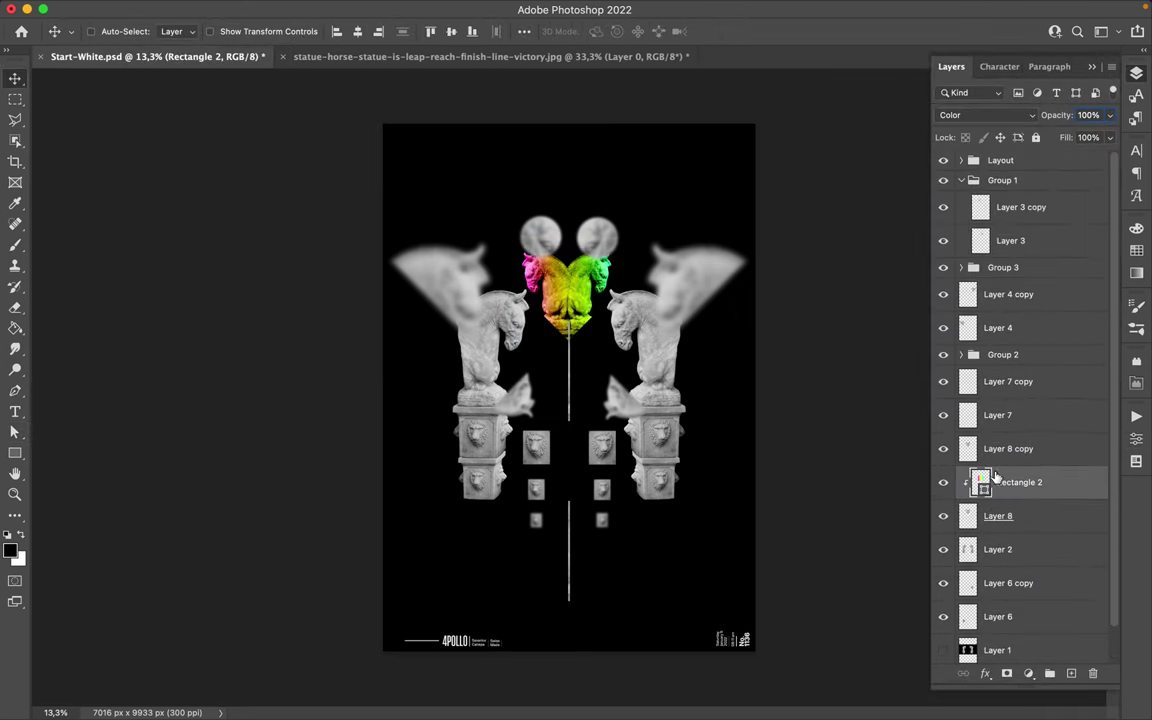
{"action": "key", "text": "ctrl+t"}
{"action": "left_click_drag", "start_coordinate": [568, 290], "coordinate": [568, 185]}
{"action": "mouse_move", "coordinate": [635, 244]}
{"action": "left_mouse_down"}
{"action": "mouse_move", "coordinate": [612, 219]}
{"action": "mouse_move", "coordinate": [558, 541]}
{"action": "mouse_move", "coordinate": [557, 354]}
{"action": "mouse_move", "coordinate": [433, 358]}
{"action": "left_mouse_up"}
{"action": "key", "text": "Return"}
Group the two small moon copies, spread them apart, and move a moon beside the left statue
{"action": "key", "text": "ctrl+g"}
{"action": "left_click", "coordinate": [582, 358]}
{"action": "left_click_drag", "start_coordinate": [582, 358], "coordinate": [601, 358]}
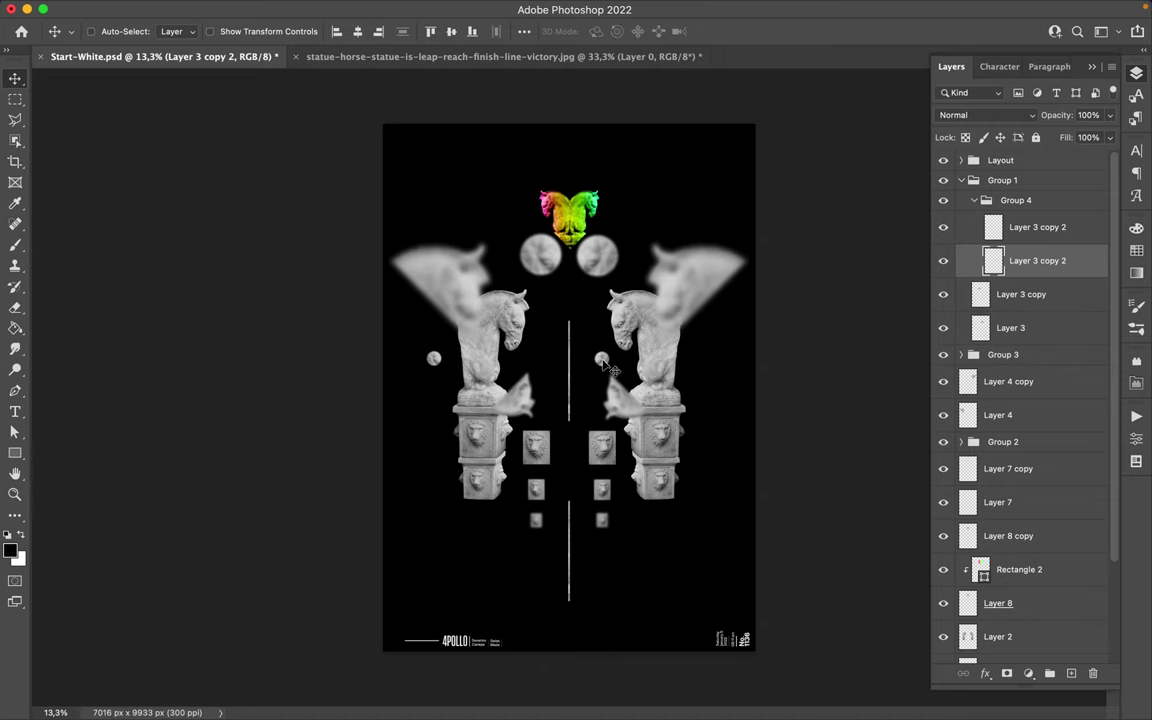
{"action": "left_click_drag", "start_coordinate": [457, 343], "coordinate": [564, 240]}
{"action": "left_click", "coordinate": [591, 275]}
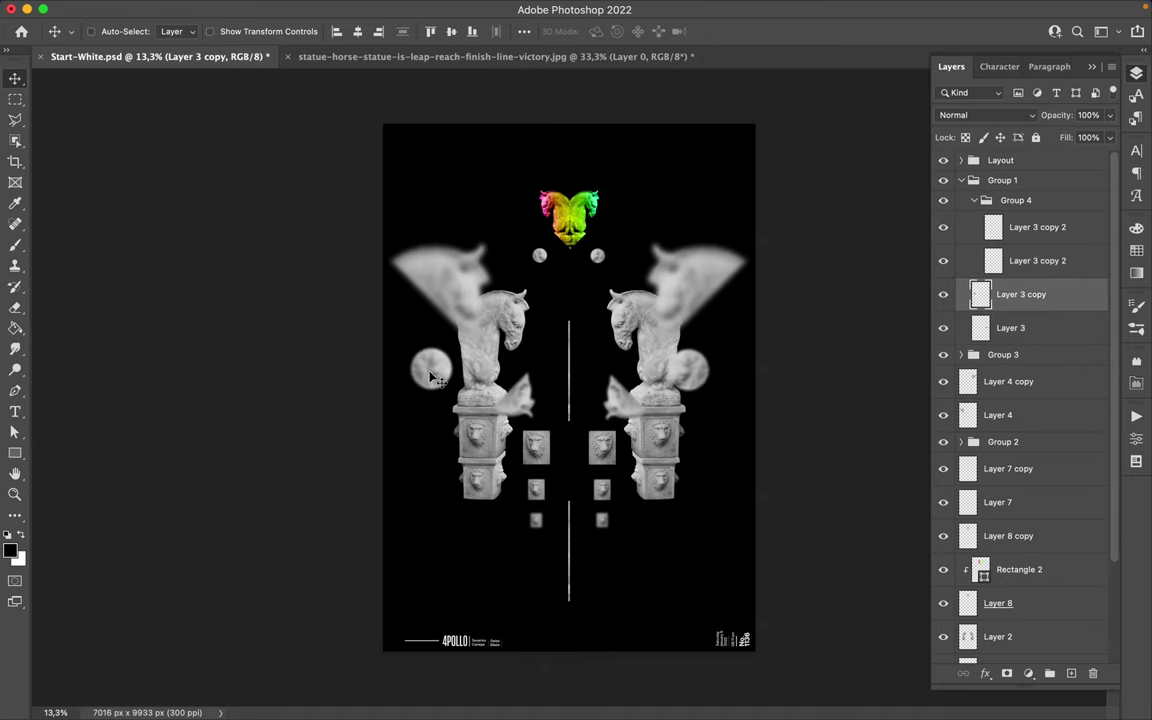
Group all the coloured horse-pair layers together
{"action": "left_click", "coordinate": [1008, 536]}
{"action": "left_click", "coordinate": [998, 603], "text": "shift"}
{"action": "key", "text": "ctrl+g"}
{"action": "scroll", "coordinate": [478, 291], "scroll_direction": "up", "scroll_amount": 2}
Draw a rainbow gradient rectangle band across the centre and duplicate it
{"action": "left_click", "coordinate": [1000, 611]}
{"action": "key", "text": "u"}
{"action": "left_click", "coordinate": [160, 31]}
{"action": "left_click", "coordinate": [130, 210]}
{"action": "left_click_drag", "start_coordinate": [472, 350], "coordinate": [665, 462]}
{"action": "key", "text": "ctrl+j"}
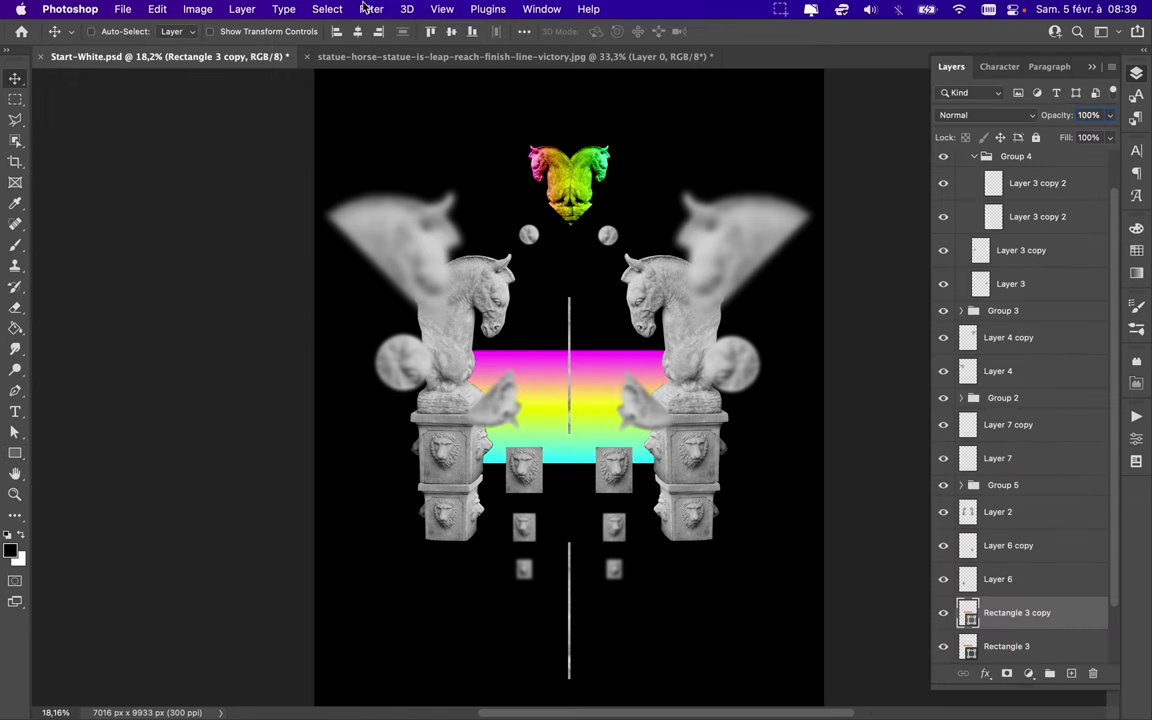
Apply Gaussian Blur to the rainbow band copy, converting it to a smart object, and change its blend mode
{"action": "left_click", "coordinate": [371, 9]}
{"action": "left_click", "coordinate": [643, 273]}
{"action": "left_click", "coordinate": [617, 280]}
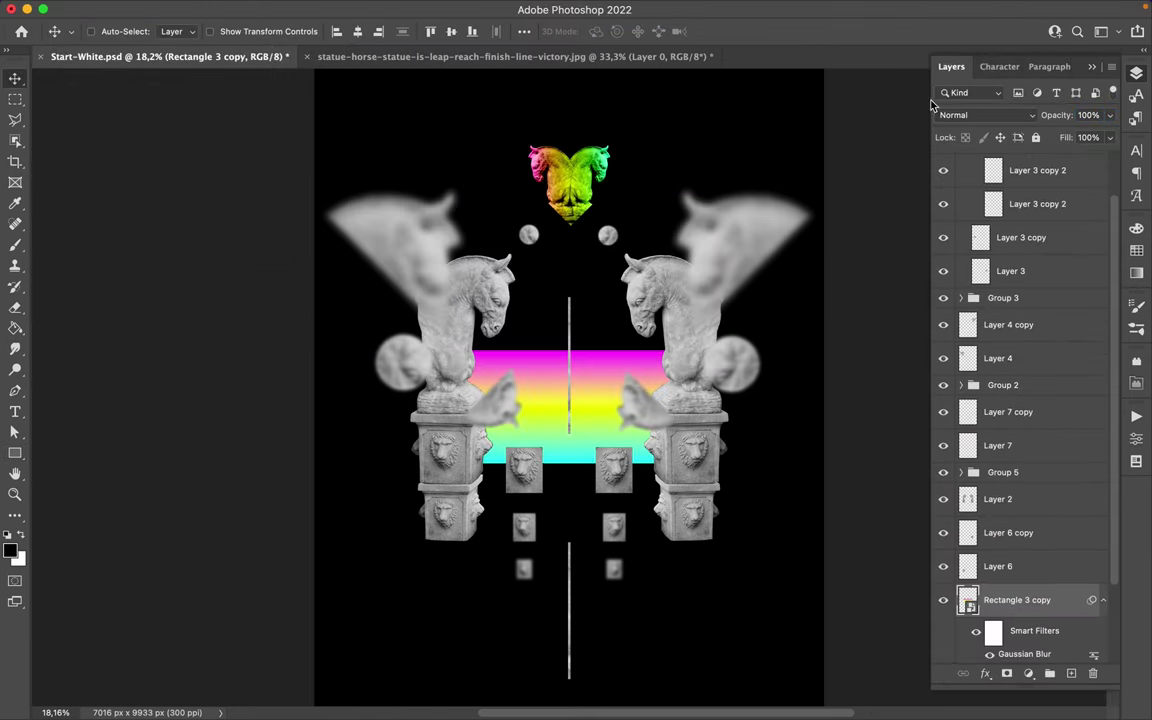
{"action": "left_click", "coordinate": [985, 115]}
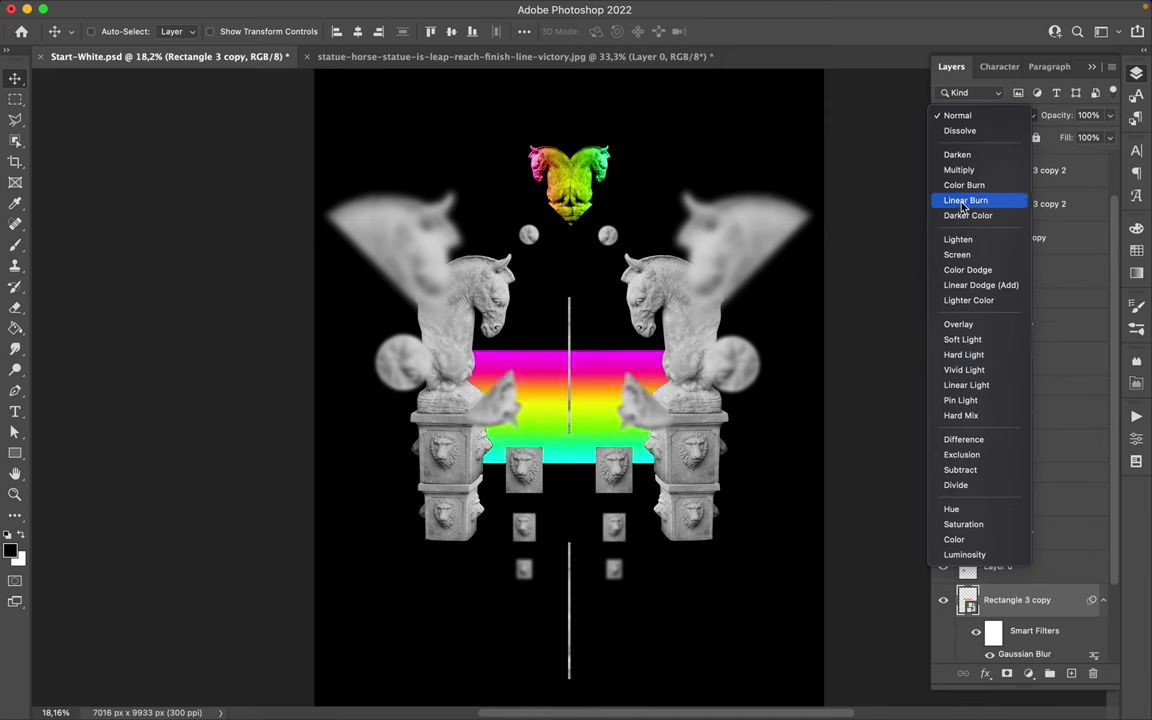
{"action": "left_click", "coordinate": [965, 185]}
Apply a second Gaussian Blur to the band copy and blend it as Hue
{"action": "left_click", "coordinate": [373, 9]}
{"action": "left_click", "coordinate": [411, 38]}
{"action": "left_click", "coordinate": [922, 92]}
{"action": "left_click", "coordinate": [985, 115]}
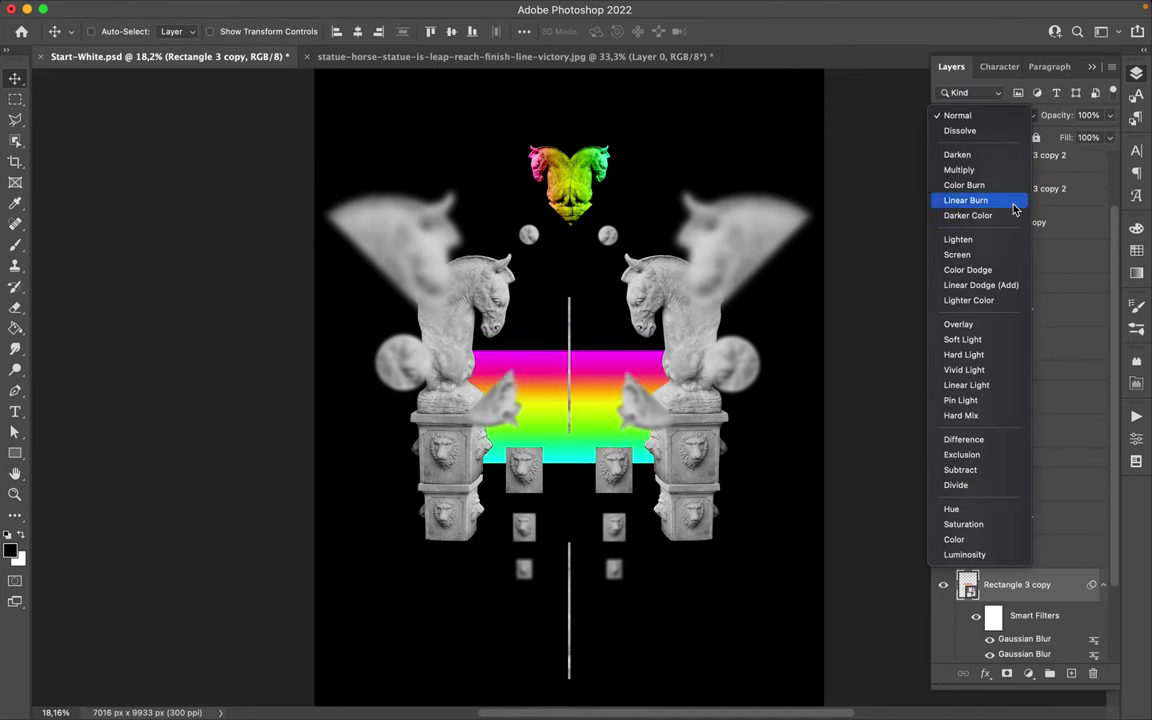
{"action": "left_click", "coordinate": [1009, 515]}
{"action": "scroll", "coordinate": [607, 386], "scroll_direction": "up", "scroll_amount": 2}
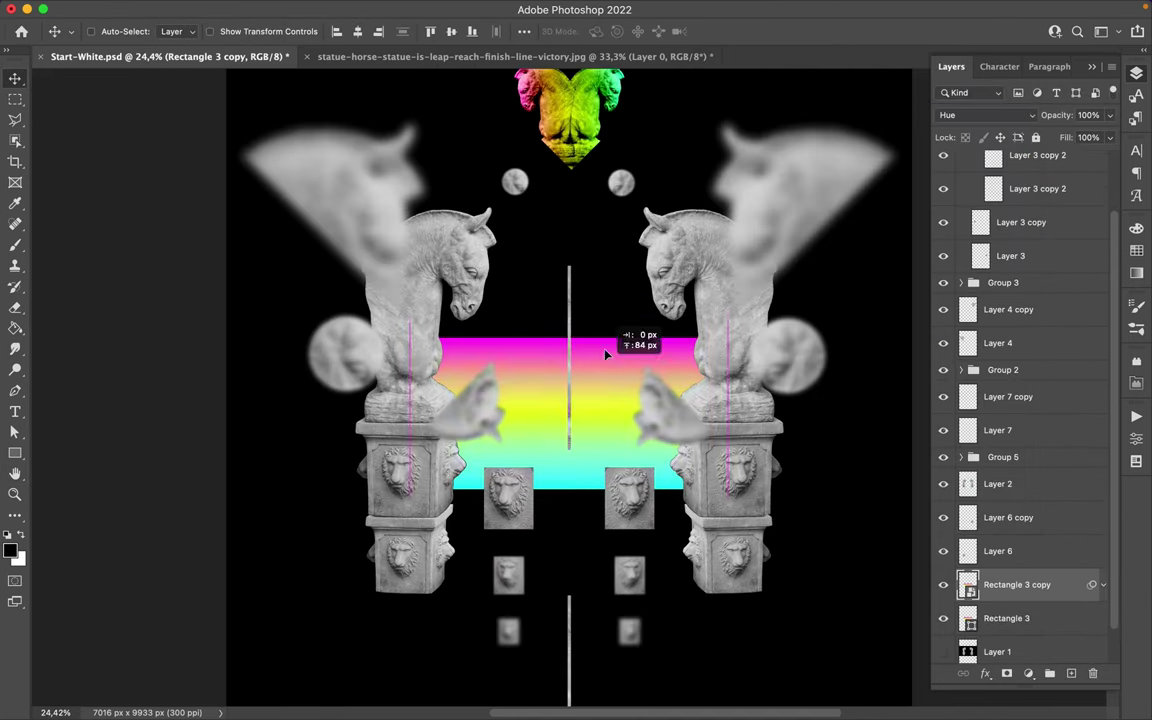
Duplicate the blurred band and set the duplicate's blending to Multiply
{"action": "key", "text": "ctrl+j"}
{"action": "left_click", "coordinate": [985, 115]}
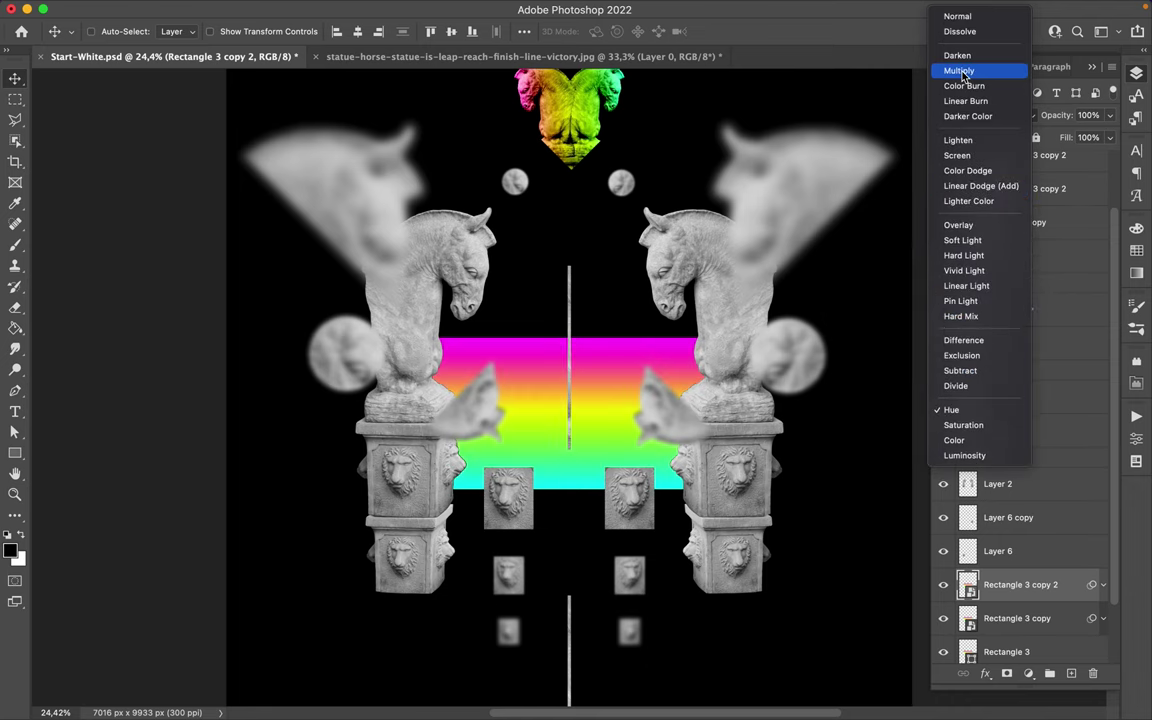
{"action": "left_click", "coordinate": [965, 72]}
Duplicate Rectangle 3 copy again and select the base rainbow band for transforming
{"action": "scroll", "coordinate": [706, 300], "scroll_direction": "down", "scroll_amount": 1}
{"action": "scroll", "coordinate": [706, 300], "scroll_direction": "down", "scroll_amount": 1}
{"action": "left_click", "coordinate": [1013, 618]}
{"action": "key", "text": "ctrl+j"}
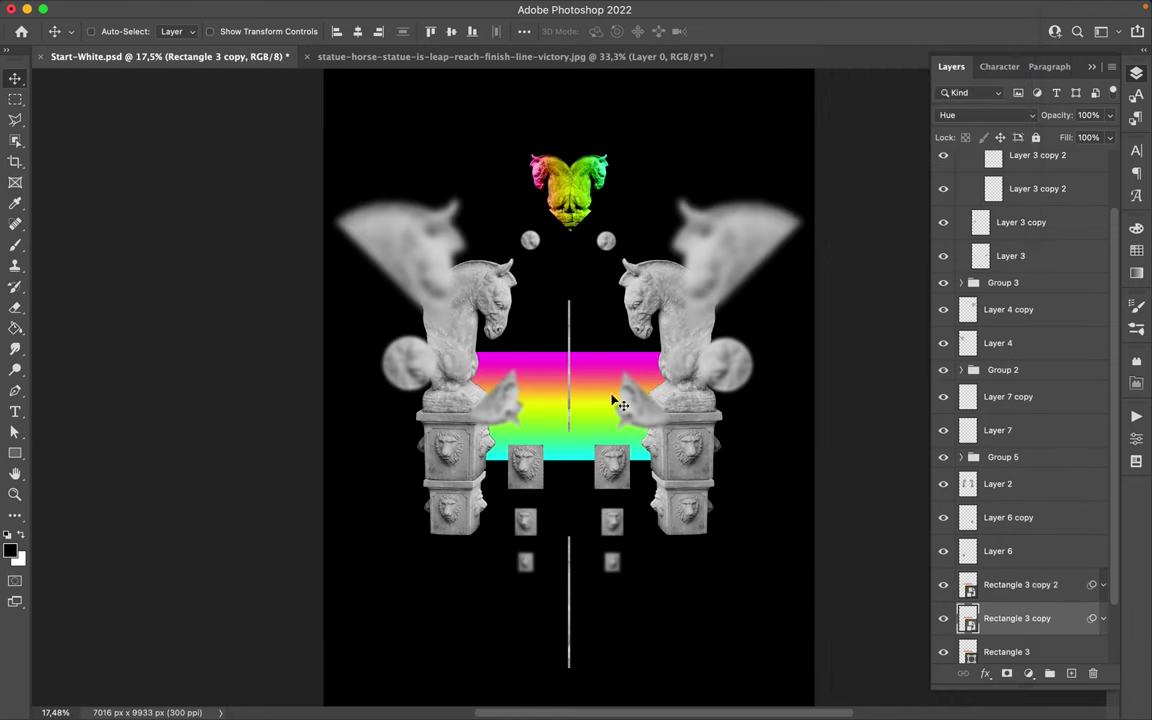
{"action": "key", "text": "alt+bracketleft"}
{"action": "key", "text": "ctrl+t"}
Shorten the rainbow band, move it up, and stretch it wider on both sides
{"action": "left_click_drag", "start_coordinate": [569, 460], "coordinate": [551, 360]}
{"action": "key", "text": "Return"}
{"action": "key", "text": "ctrl+t"}
{"action": "left_click_drag", "start_coordinate": [478, 326], "coordinate": [362, 326]}
{"action": "key", "text": "Return"}
Move a moon copy near the bottom and clip a new gradient rectangle to it
{"action": "key", "text": "ctrl+s"}
{"action": "mouse_move", "coordinate": [607, 476]}
{"action": "left_mouse_down"}
{"action": "mouse_move", "coordinate": [476, 553]}
{"action": "mouse_move", "coordinate": [533, 638]}
{"action": "left_mouse_up"}
{"action": "key", "text": "u"}
{"action": "left_click", "coordinate": [985, 115]}
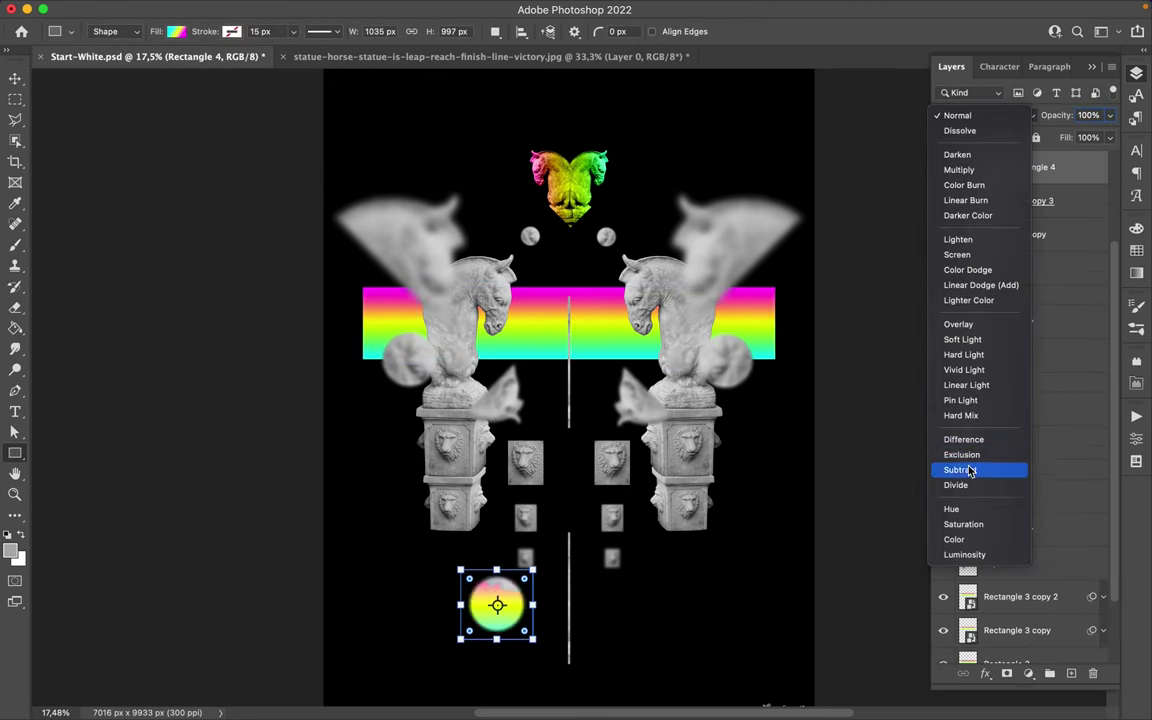
{"action": "left_click", "coordinate": [958, 170]}
{"action": "left_click_drag", "start_coordinate": [990, 224], "coordinate": [998, 288]}
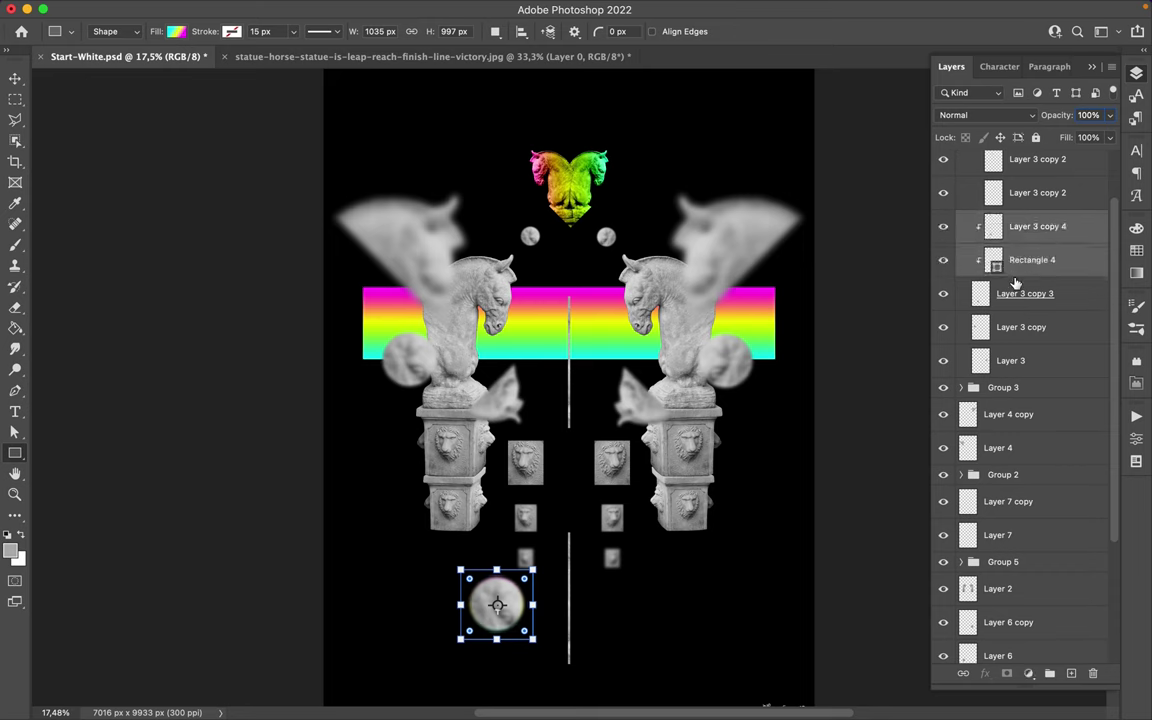
{"action": "left_click", "coordinate": [1040, 226]}
Blend the rainbow orb as Overlay, place it on the left pedestal, and copy it onto the right one
{"action": "left_click", "coordinate": [985, 115]}
{"action": "left_click", "coordinate": [958, 324]}
{"action": "key", "text": "v"}
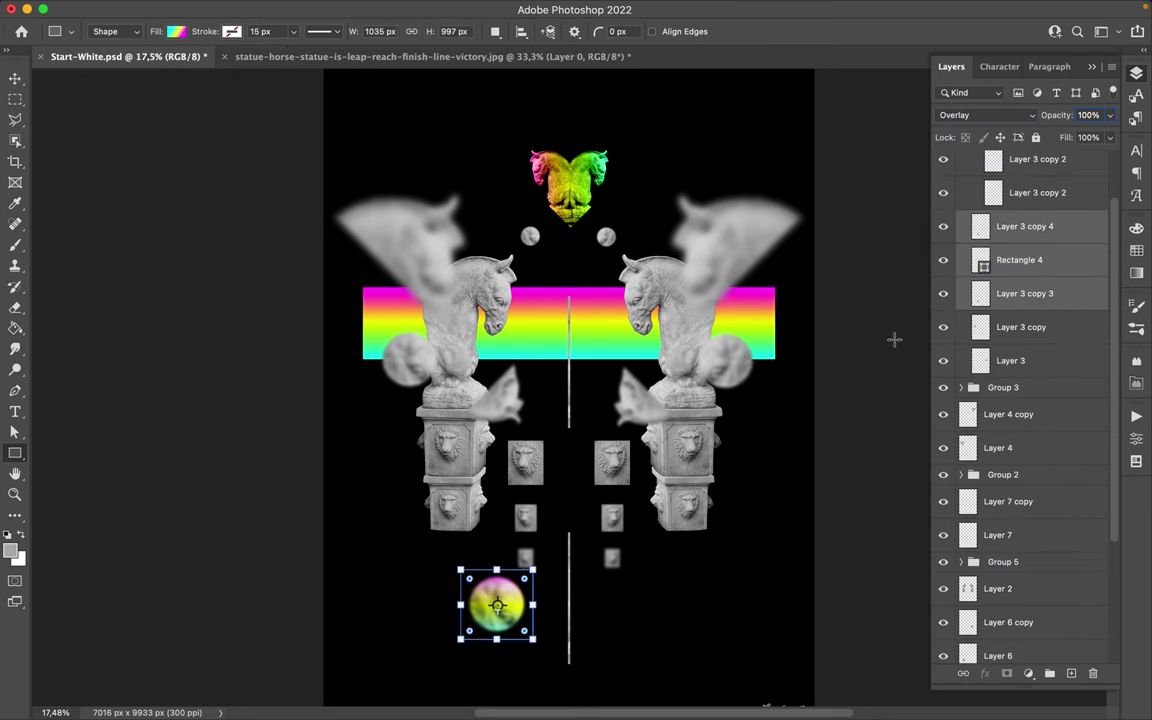
{"action": "left_click_drag", "start_coordinate": [495, 604], "coordinate": [517, 470]}
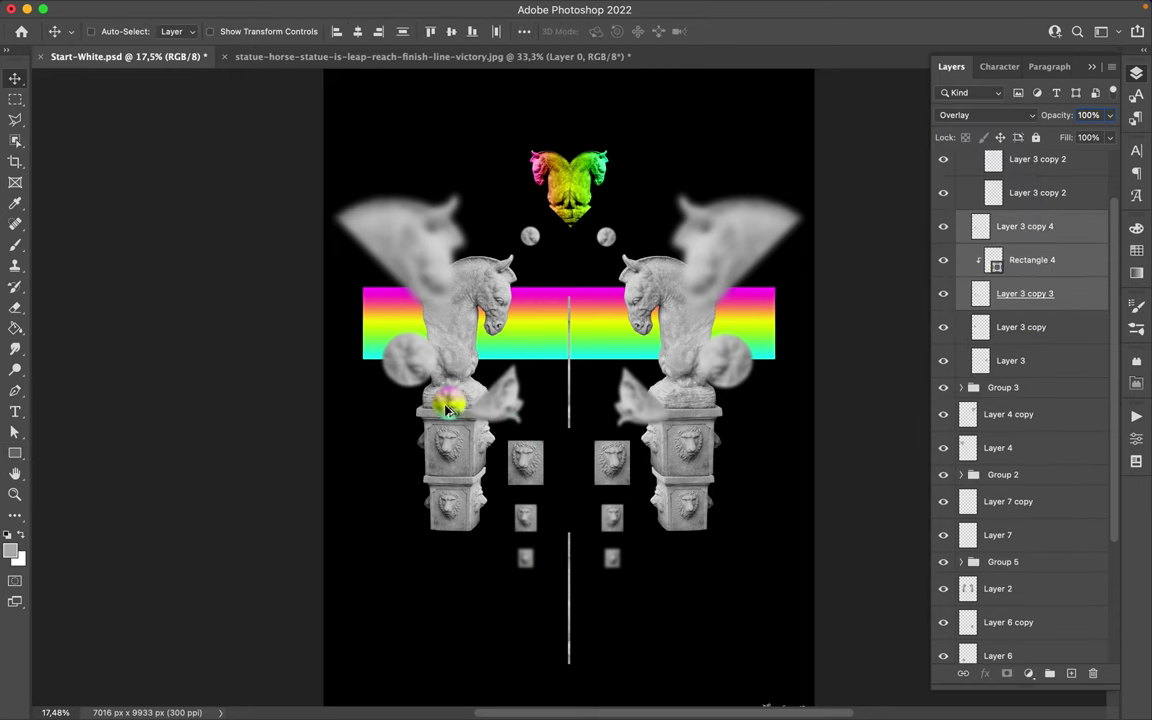
{"action": "left_click_drag", "start_coordinate": [449, 410], "coordinate": [688, 409]}
Distort Rectangle 3 copy 2 with Perspective into a trapezoid and nudge it into place
{"action": "scroll", "coordinate": [1020, 400], "scroll_direction": "down", "scroll_amount": 10}
{"action": "left_click", "coordinate": [1010, 612]}
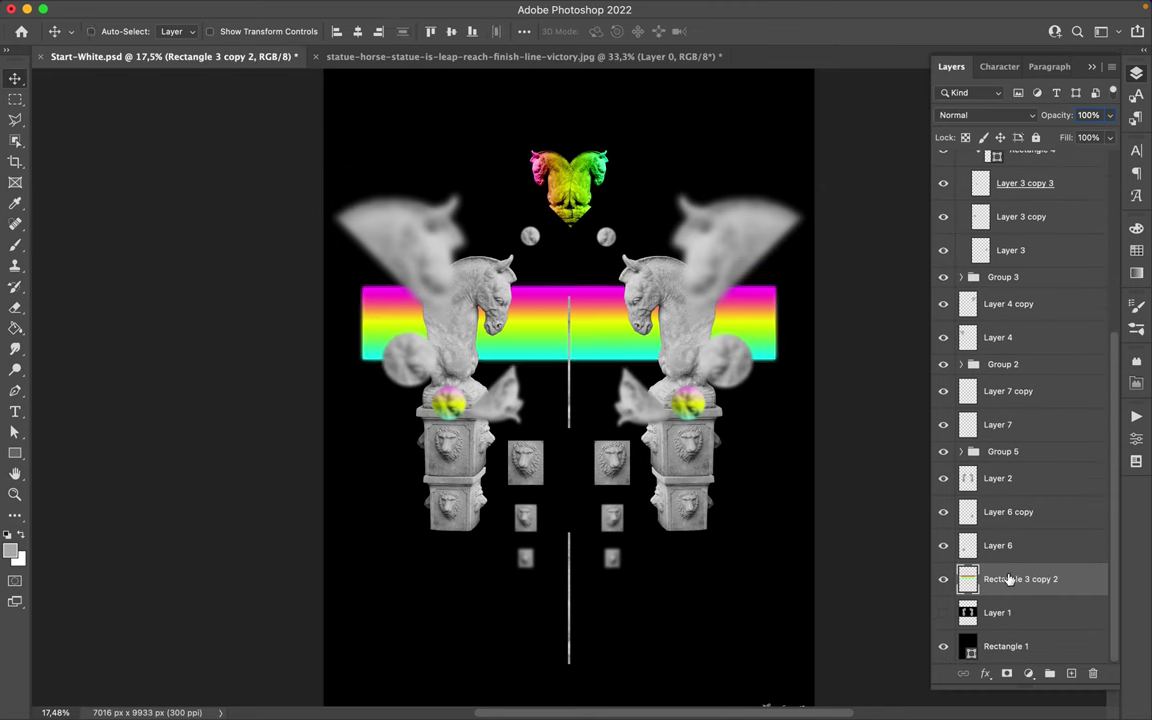
{"action": "key", "text": "ctrl+t"}
{"action": "right_click", "coordinate": [571, 318]}
{"action": "left_click", "coordinate": [617, 414]}
{"action": "left_click_drag", "start_coordinate": [363, 358], "coordinate": [362, 365]}
{"action": "key", "text": "Return"}
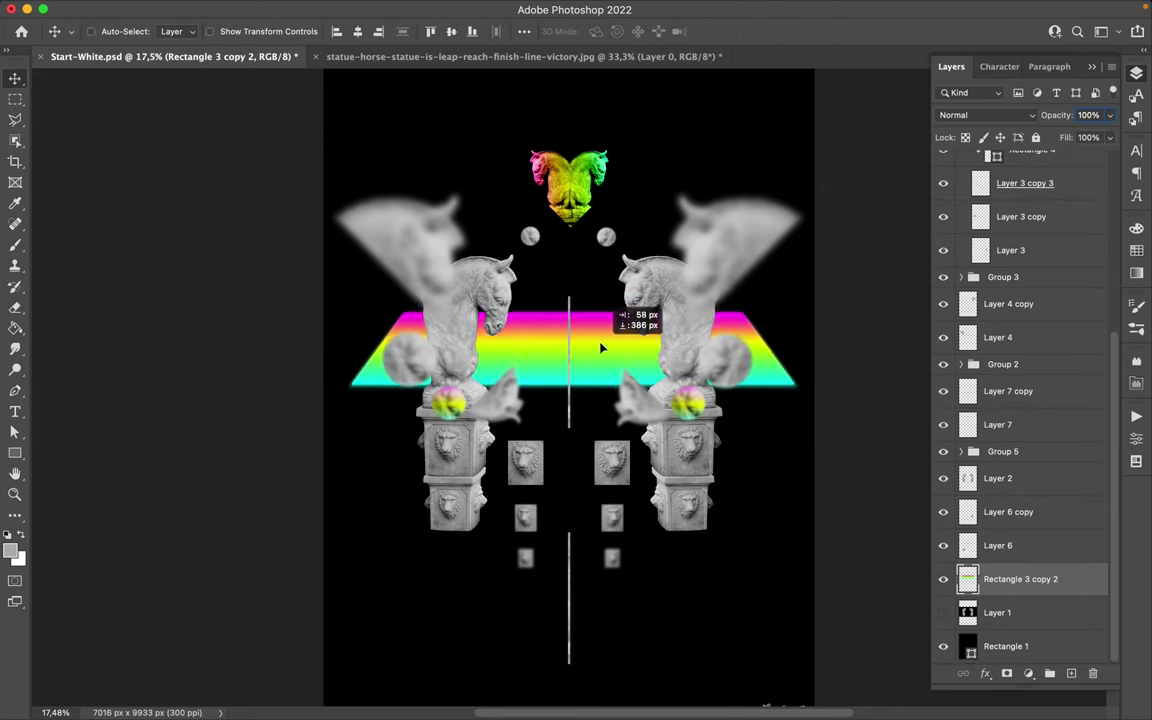
{"action": "left_click_drag", "start_coordinate": [588, 311], "coordinate": [604, 347]}
Draw a no-fill triangle in Group 5, flip it upside down, and centre it on the poster
{"action": "left_click", "coordinate": [578, 487], "text": "super"}
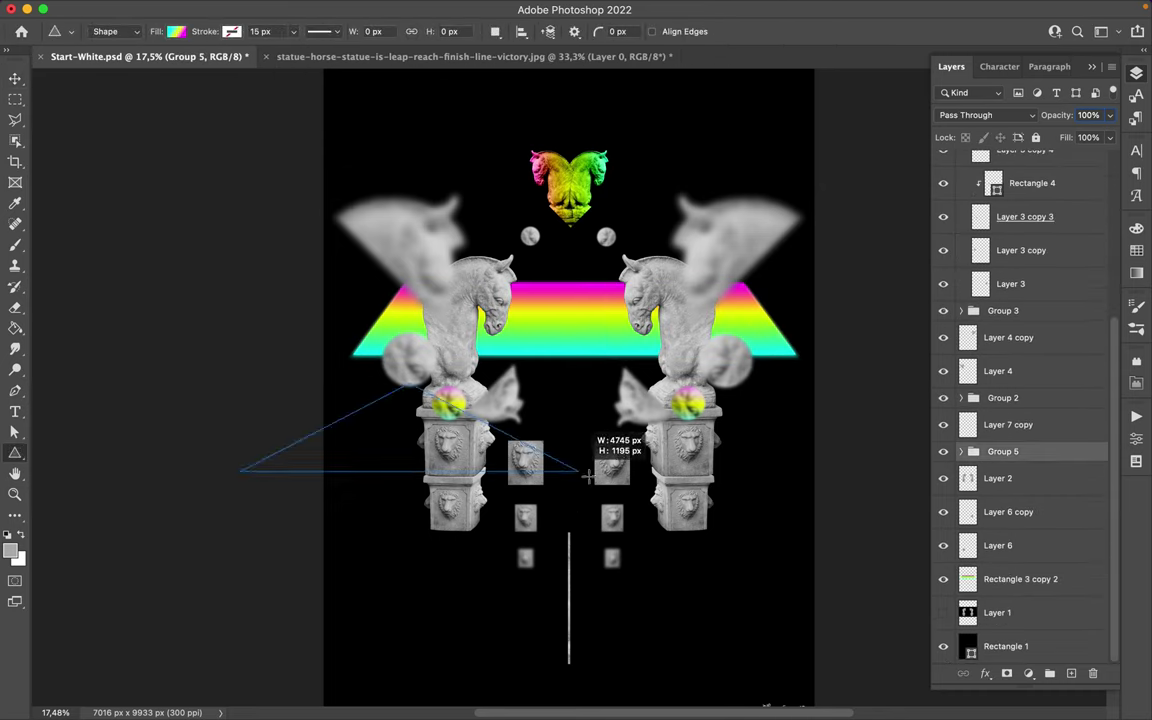
{"action": "left_click", "coordinate": [175, 31]}
{"action": "left_click", "coordinate": [149, 121]}
{"action": "key", "text": "ctrl+t"}
{"action": "left_click_drag", "start_coordinate": [337, 275], "coordinate": [337, 560]}
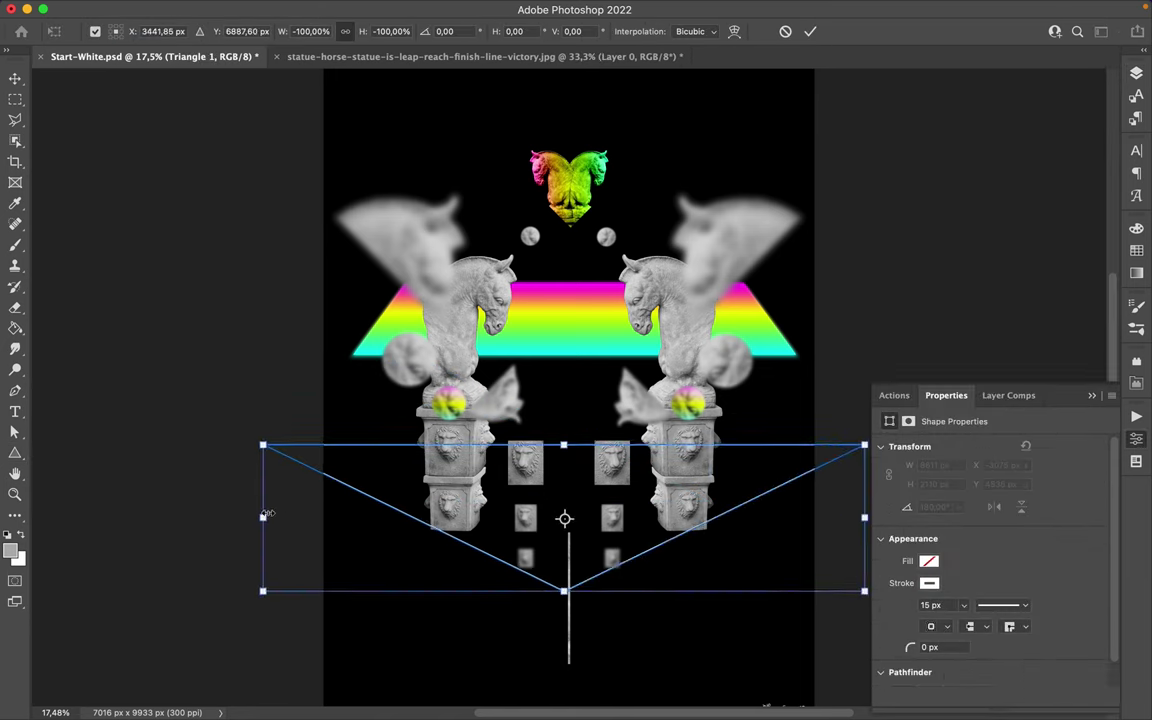
{"action": "key", "text": "Return"}
{"action": "left_click_drag", "start_coordinate": [565, 520], "coordinate": [621, 533]}
{"action": "left_click", "coordinate": [1136, 73]}
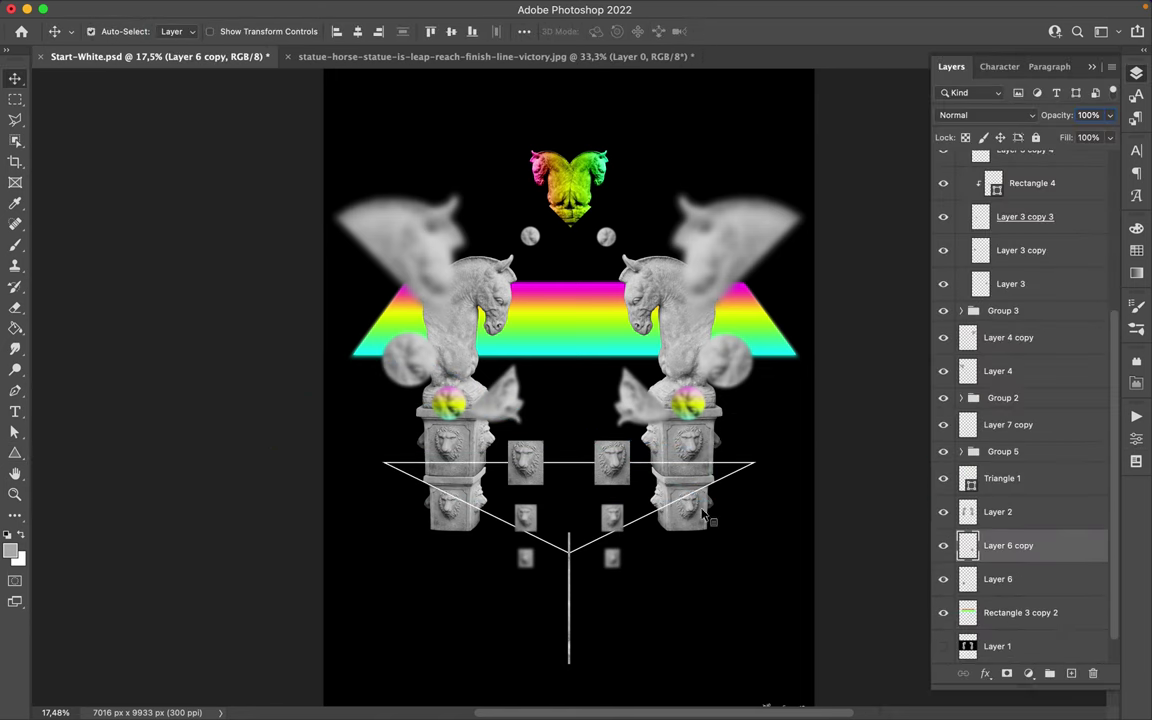
{"action": "right_click", "coordinate": [1070, 444]}
Rasterize the Triangle 1 layer and paint on its mask, then drop the selection
{"action": "left_click", "coordinate": [850, 452]}
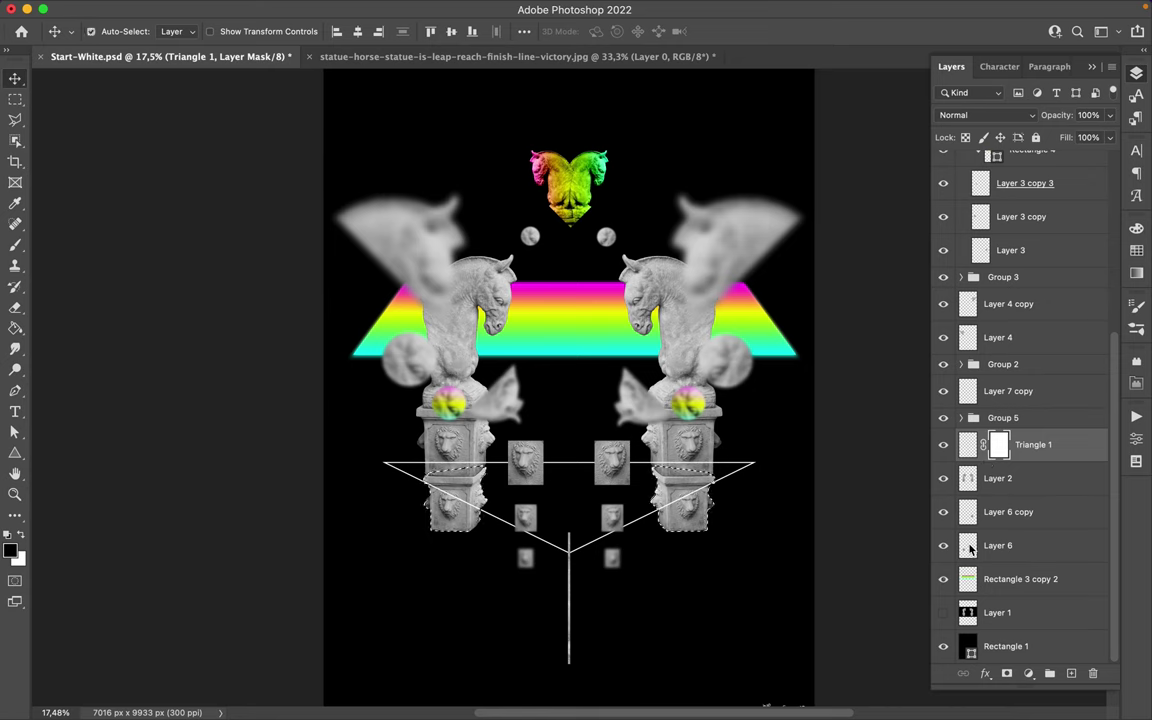
{"action": "key", "text": "b"}
{"action": "key", "text": "v"}
{"action": "key", "text": "ctrl+d"}
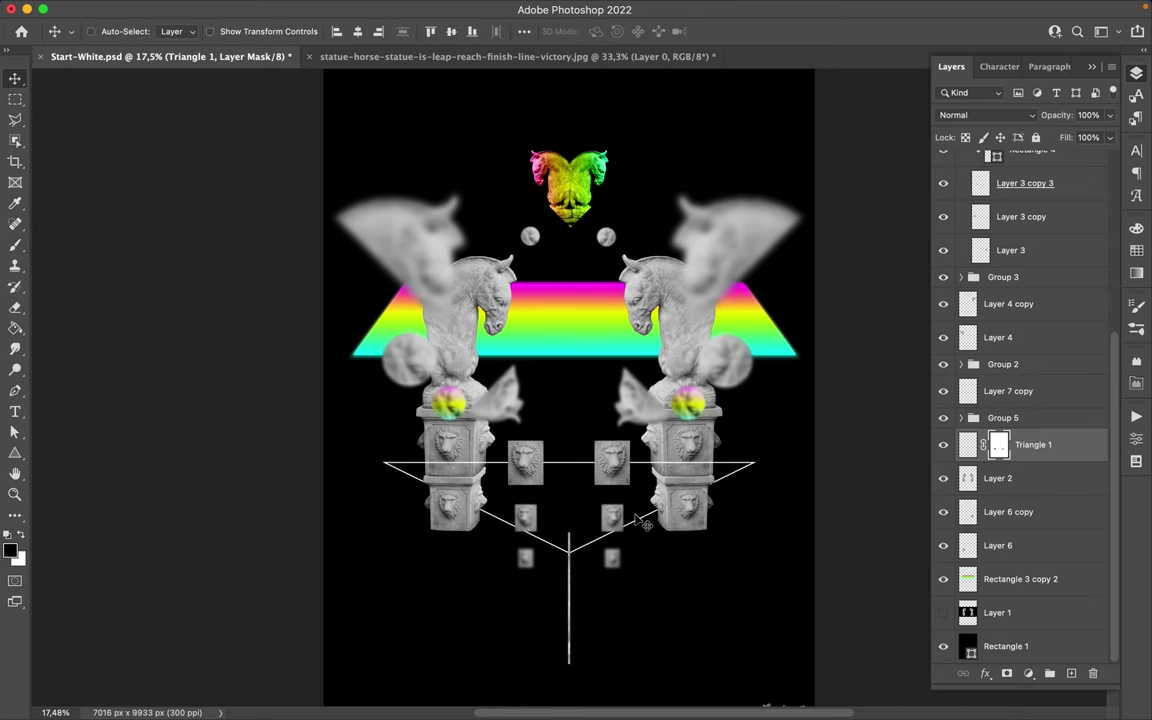
Group Layer 6 and Layer 6 copy, load the pedestal outline, and brush it out of Triangle 1's mask
{"action": "left_click", "coordinate": [1008, 511]}
{"action": "left_click", "coordinate": [998, 545], "text": "shift"}
{"action": "key", "text": "ctrl+g"}
{"action": "scroll", "coordinate": [527, 270], "scroll_direction": "up", "scroll_amount": 3}
{"action": "left_click", "coordinate": [1033, 491]}
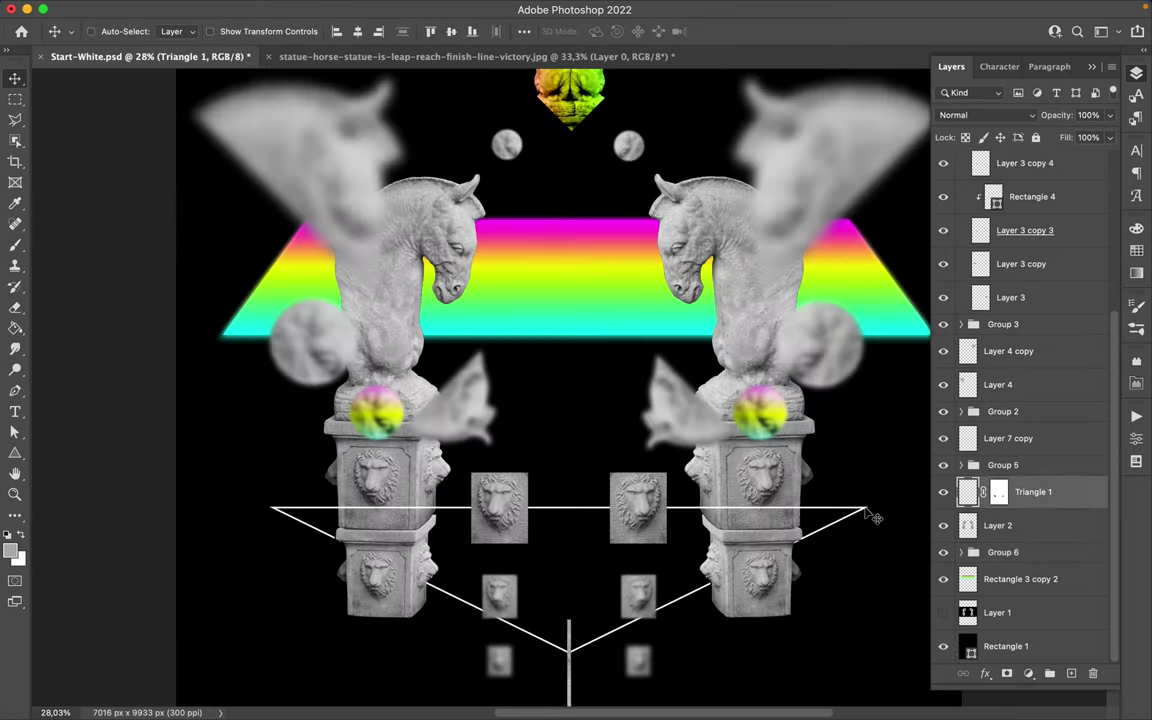
{"action": "left_click", "coordinate": [961, 552]}
{"action": "left_click", "coordinate": [975, 552], "text": "ctrl"}
{"action": "left_click", "coordinate": [998, 491]}
{"action": "key", "text": "b"}
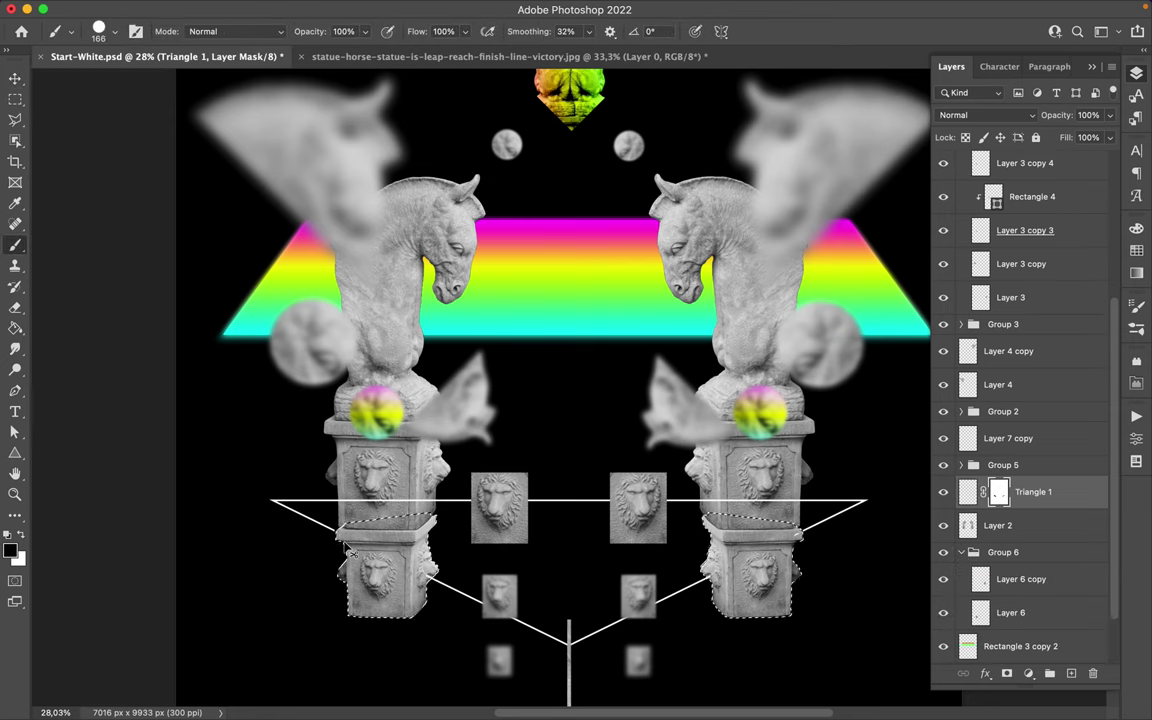
{"action": "key", "text": "v"}
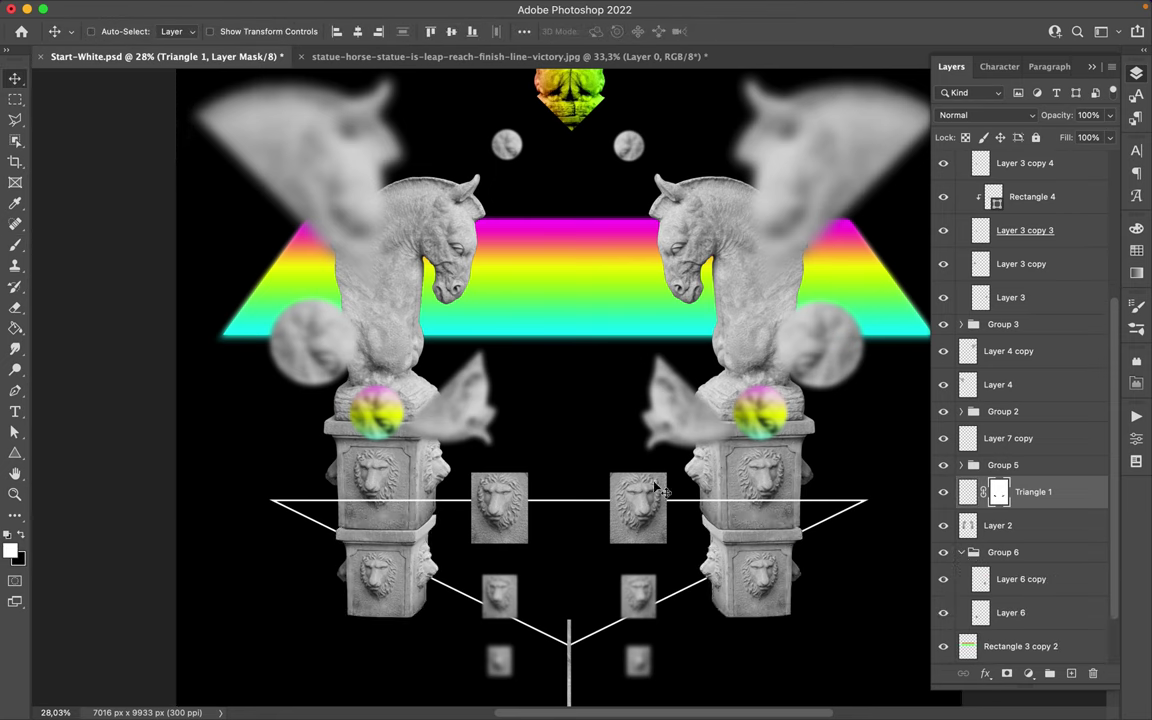
Select a blurred moon layer and duplicate it
{"action": "left_click", "coordinate": [575, 590], "text": "ctrl"}
{"action": "scroll", "coordinate": [575, 590], "scroll_direction": "down", "scroll_amount": 3}
{"action": "scroll", "coordinate": [575, 592], "scroll_direction": "down", "scroll_amount": 1}
{"action": "left_click", "coordinate": [1024, 230]}
{"action": "key", "text": "ctrl+j"}
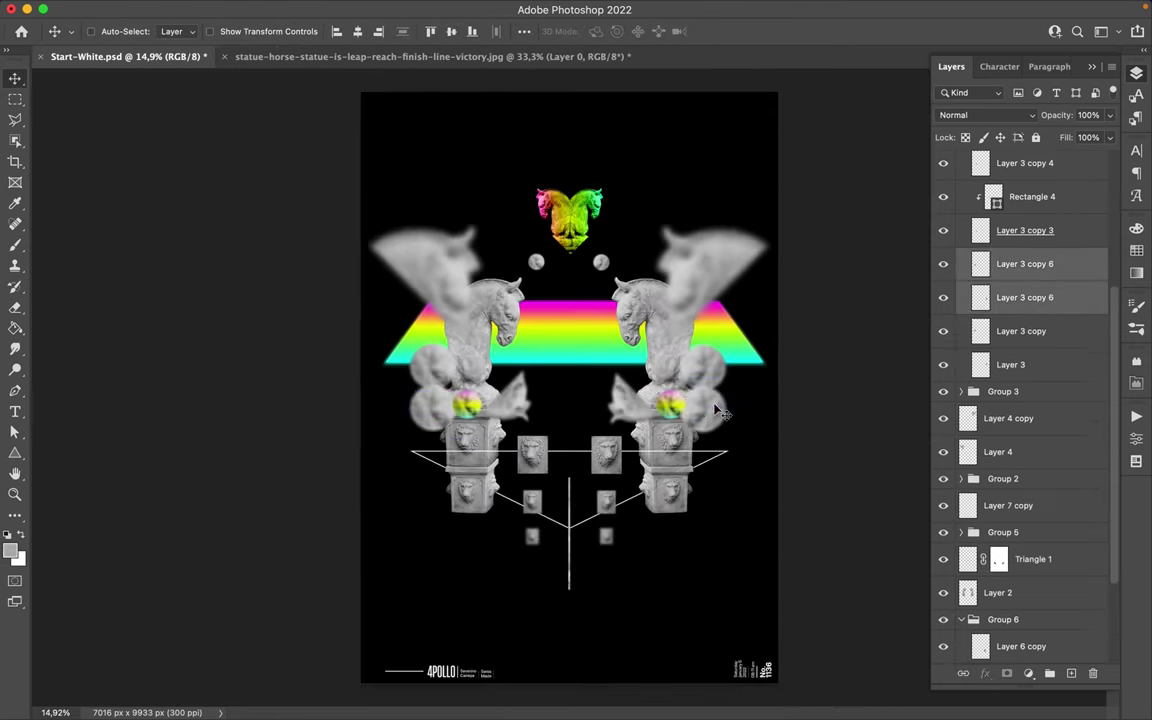
Push the two moon copies to the poster's left and right edges and group them as Group 7
{"action": "scroll", "coordinate": [813, 383], "scroll_direction": "down", "scroll_amount": 1}
{"action": "left_click_drag", "start_coordinate": [645, 330], "coordinate": [390, 330]}
{"action": "key", "text": "ctrl+g"}
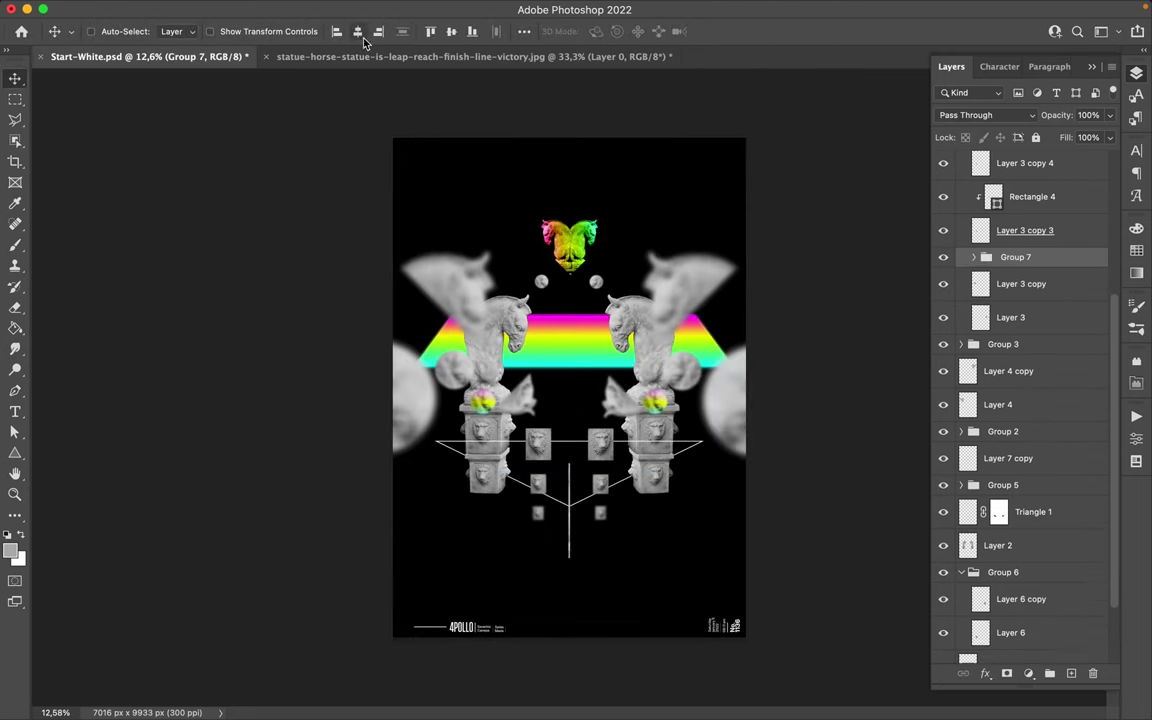
{"action": "left_click_drag", "start_coordinate": [411, 398], "coordinate": [823, 360]}
{"action": "left_click", "coordinate": [193, 403], "text": "ctrl"}
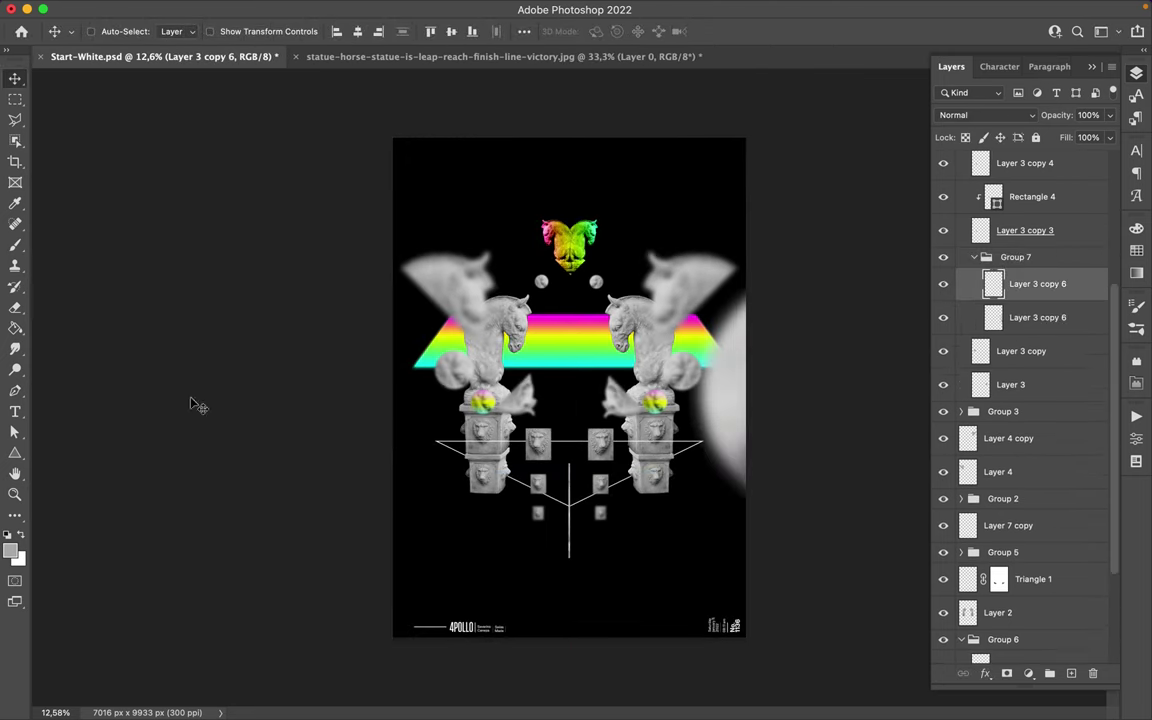
{"action": "scroll", "coordinate": [571, 271], "scroll_direction": "up", "scroll_amount": 2}
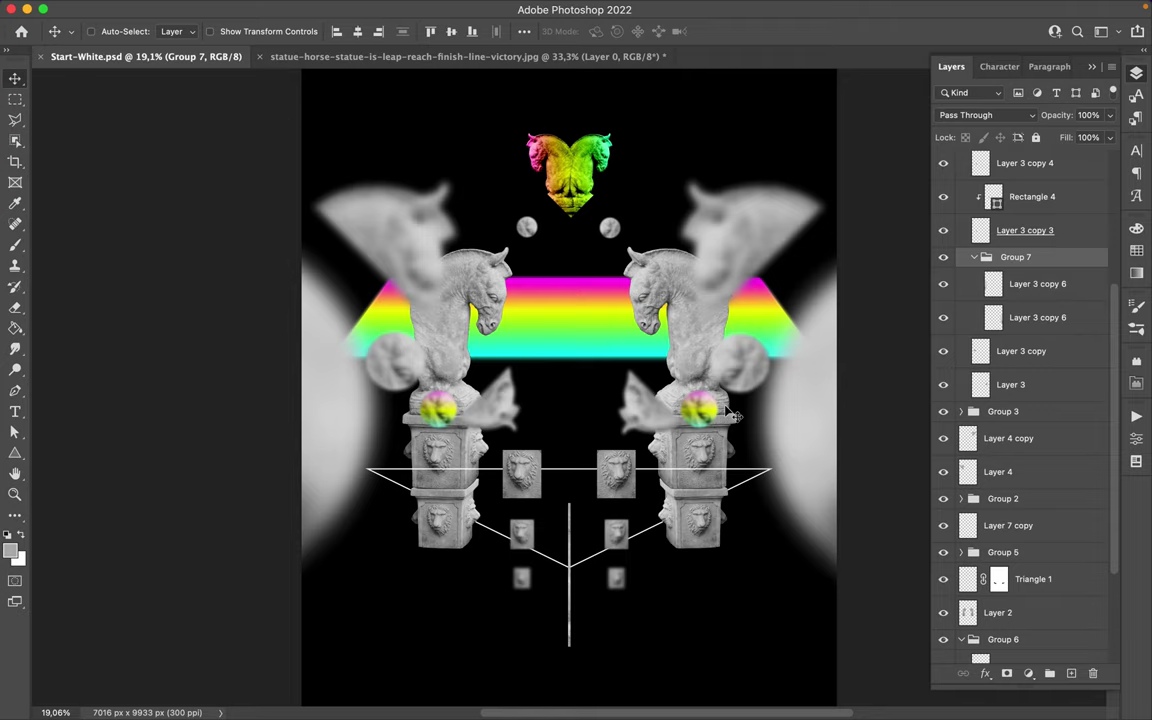